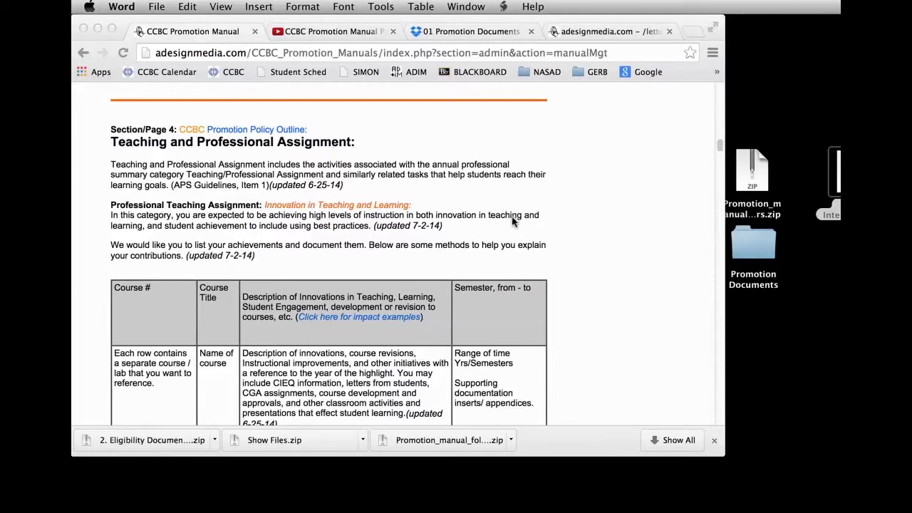
- Open the add/edit list of Innovation in Teaching items from the manual's Teaching and Professional Assignment section
{"action": "left_click", "coordinate": [720, 146]}
{"action": "left_click_drag", "start_coordinate": [720, 146], "coordinate": [660, 140]}
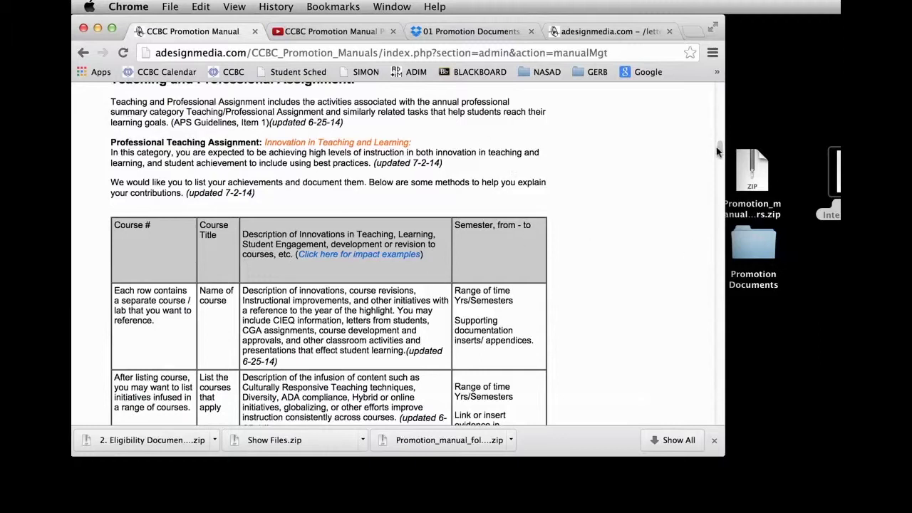
{"action": "left_click_drag", "start_coordinate": [719, 146], "coordinate": [720, 147]}
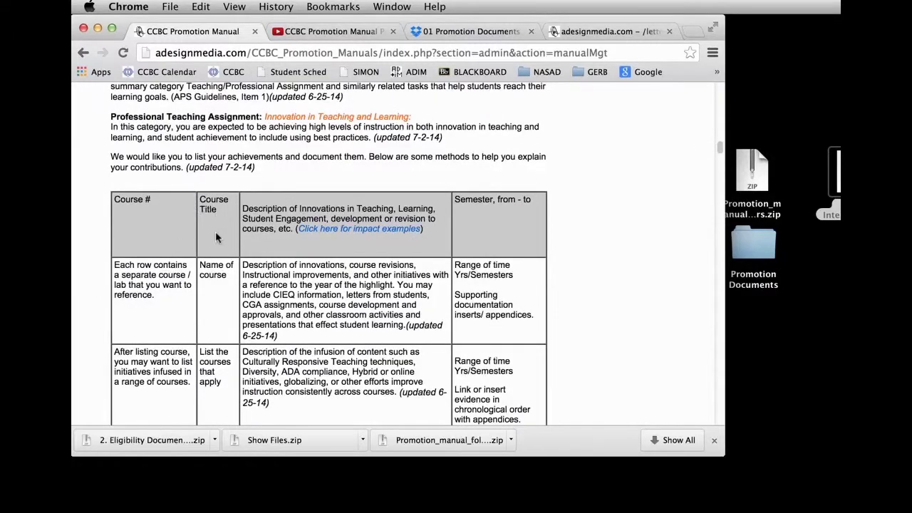
{"action": "left_click_drag", "start_coordinate": [246, 265], "coordinate": [432, 275]}
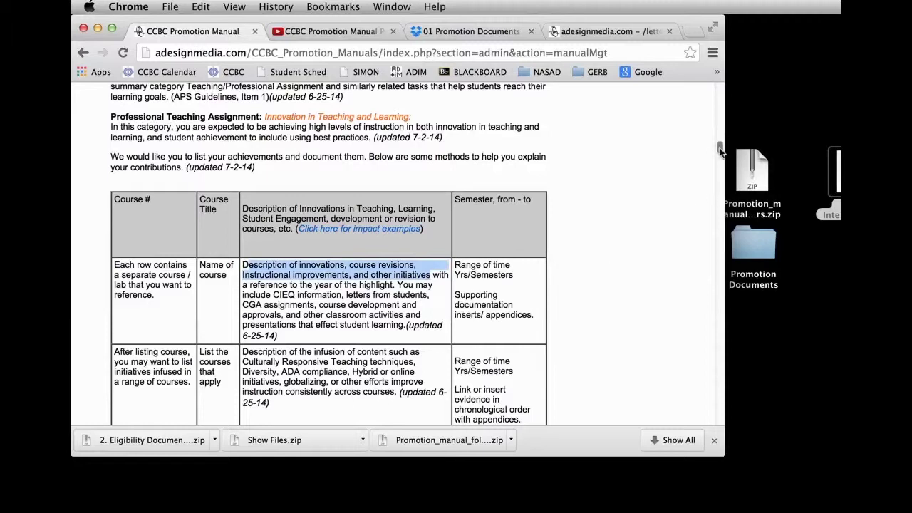
{"action": "left_click_drag", "start_coordinate": [722, 152], "coordinate": [719, 161]}
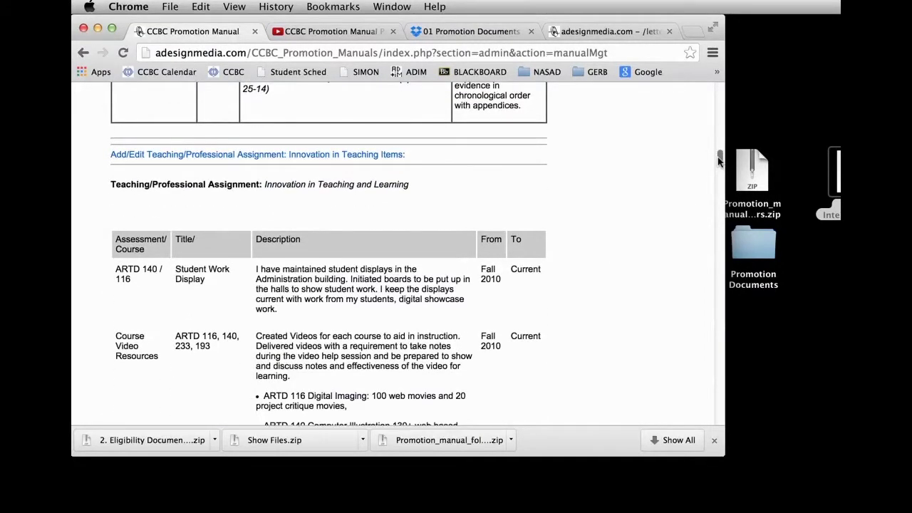
{"action": "left_click", "coordinate": [163, 155]}
{"action": "mouse_move", "coordinate": [717, 153]}
{"action": "left_mouse_down"}
{"action": "mouse_move", "coordinate": [718, 165]}
{"action": "mouse_move", "coordinate": [718, 144]}
{"action": "mouse_move", "coordinate": [718, 155]}
{"action": "left_mouse_up"}
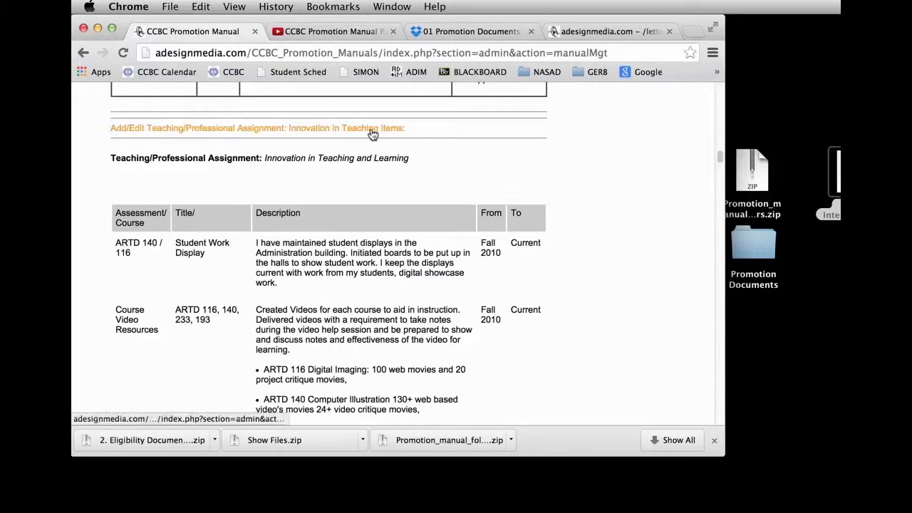
{"action": "left_click", "coordinate": [370, 131]}
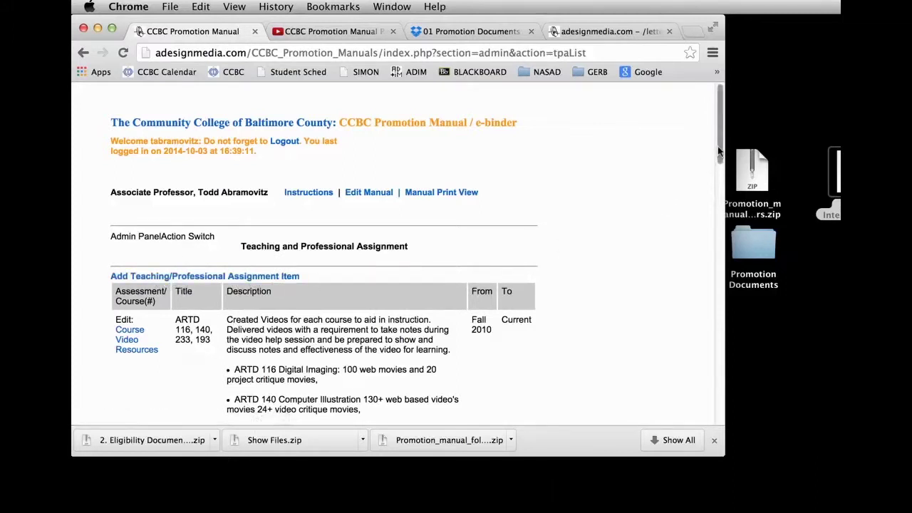
- Review the existing assignment entries and open the form for adding a Teaching/Professional Assignment item
{"action": "left_click_drag", "start_coordinate": [719, 152], "coordinate": [707, 199]}
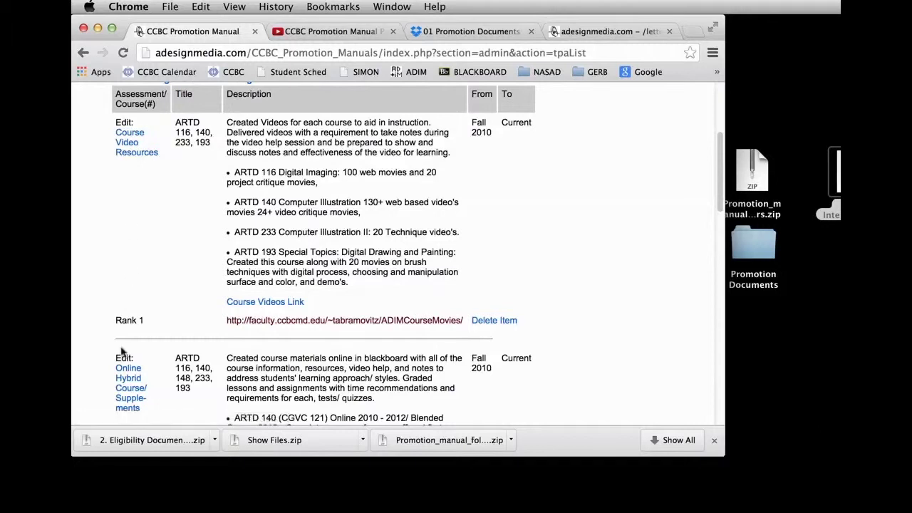
{"action": "left_click_drag", "start_coordinate": [719, 178], "coordinate": [637, 380]}
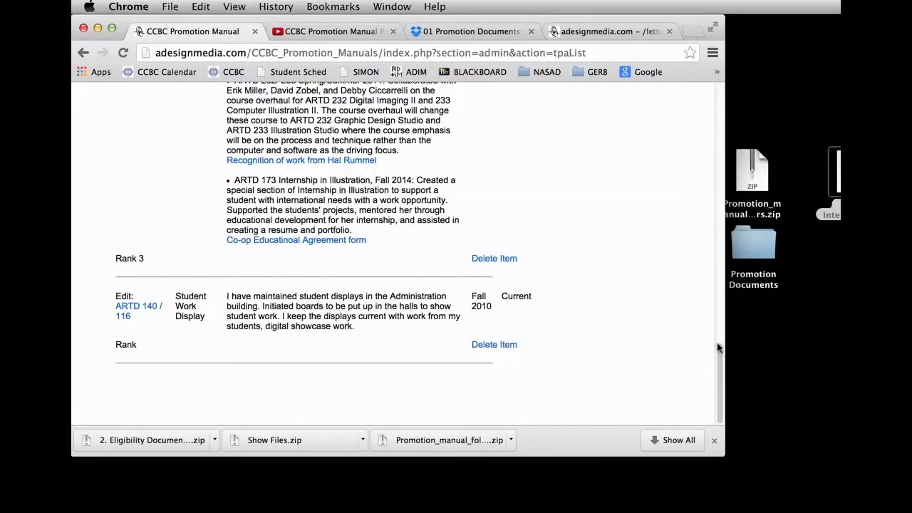
{"action": "left_click_drag", "start_coordinate": [718, 366], "coordinate": [727, 75]}
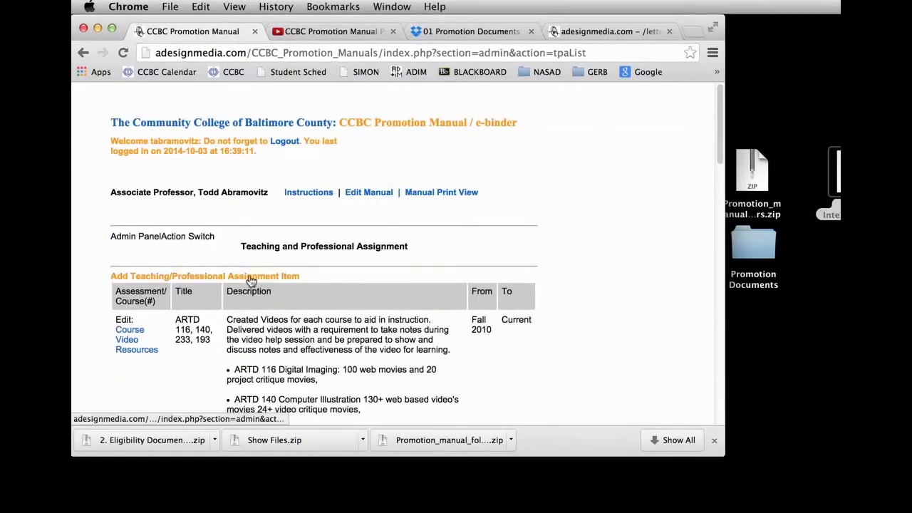
{"action": "left_click", "coordinate": [233, 277]}
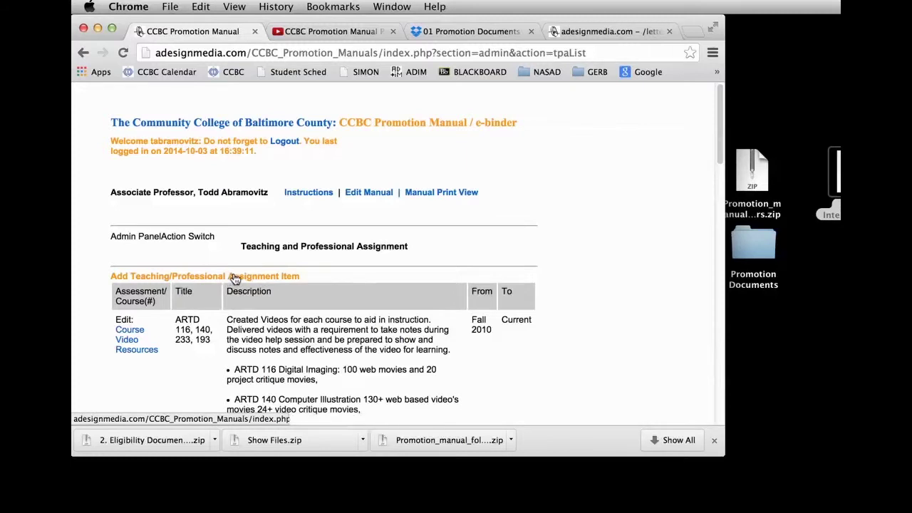
- Enter course number ARTD 173, name Internship in Illustration, and description "Created a special section of ARTD 173 to support an international student."
{"action": "left_click", "coordinate": [205, 288]}
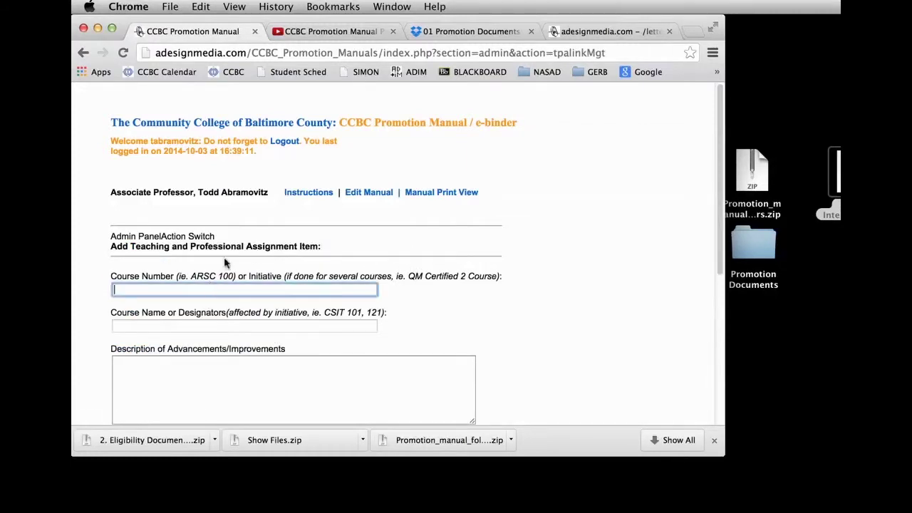
{"action": "type", "text": "ARTD 173"}
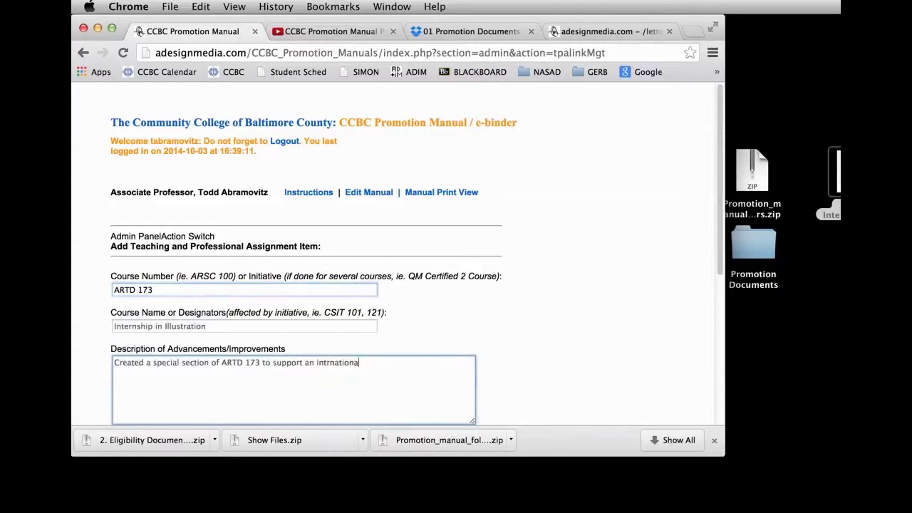
{"action": "type", "text": "student."}
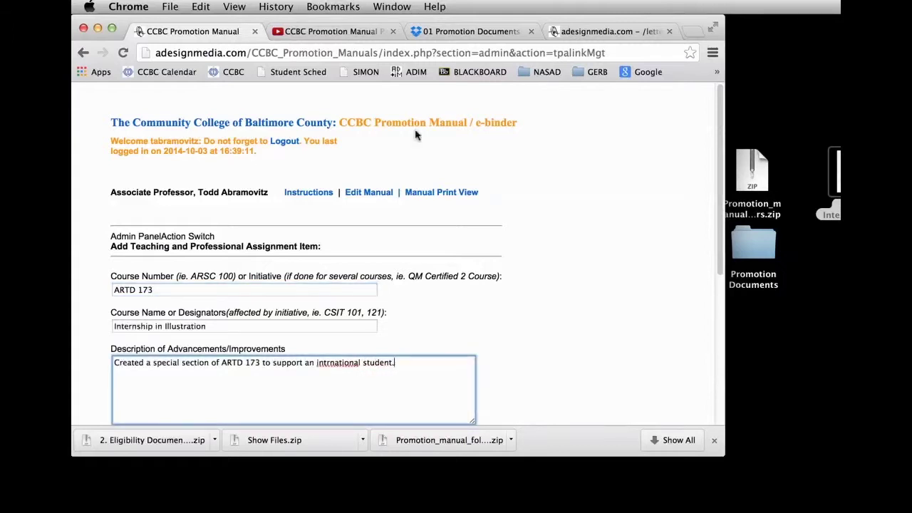
{"action": "right_click", "coordinate": [345, 364]}
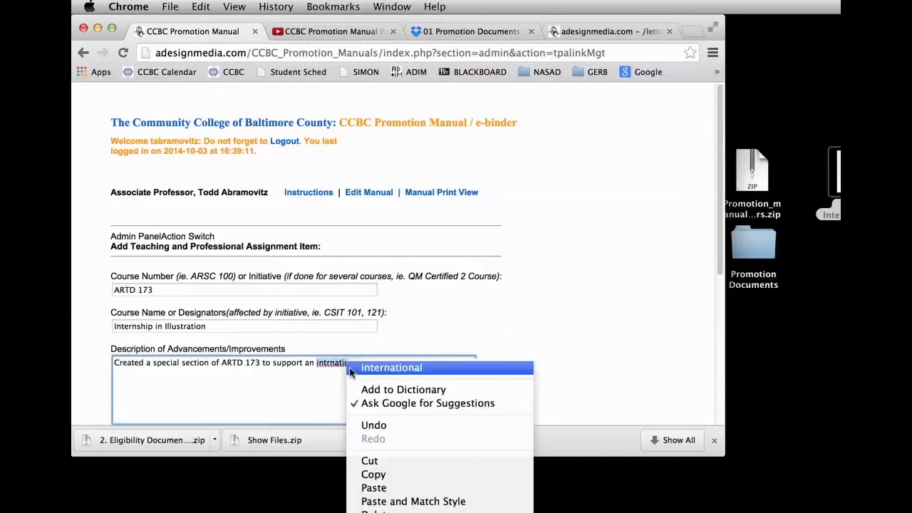
{"action": "left_click", "coordinate": [350, 370]}
- Set both the activity start date and the activity end date to Fall 2014
{"action": "scroll", "coordinate": [442, 353], "scroll_direction": "down", "scroll_amount": 3}
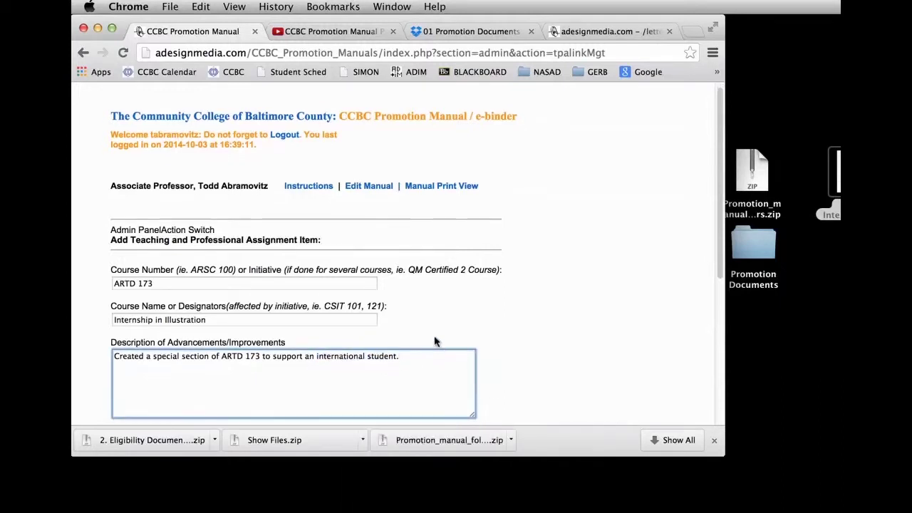
{"action": "scroll", "coordinate": [234, 354], "scroll_direction": "down", "scroll_amount": 2}
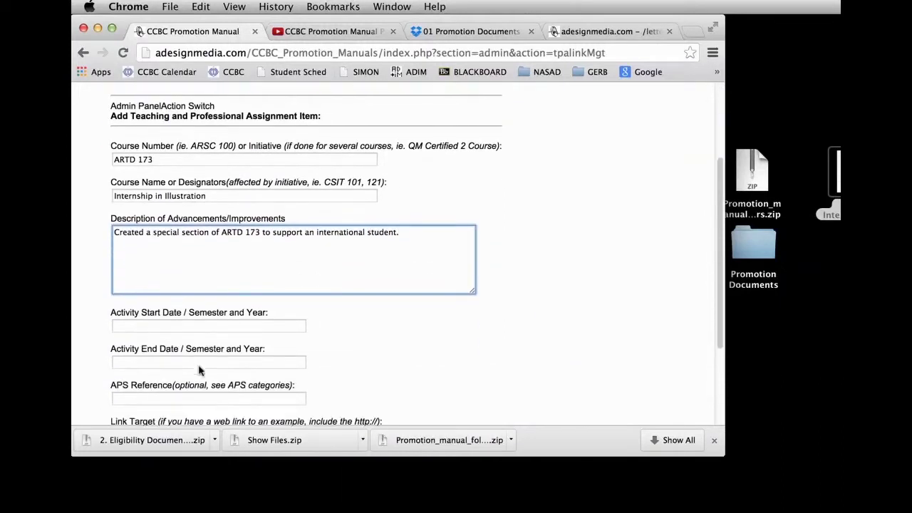
{"action": "left_click", "coordinate": [204, 321]}
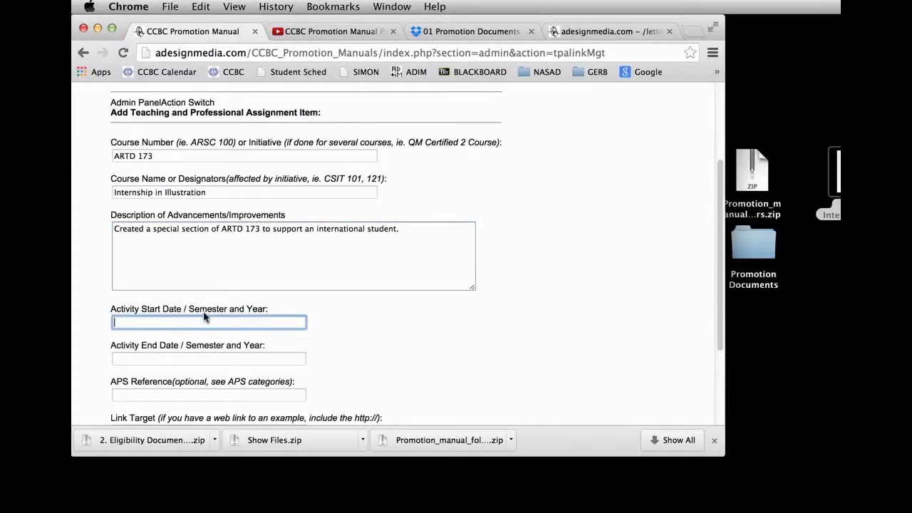
{"action": "type", "text": "Fall 20"}
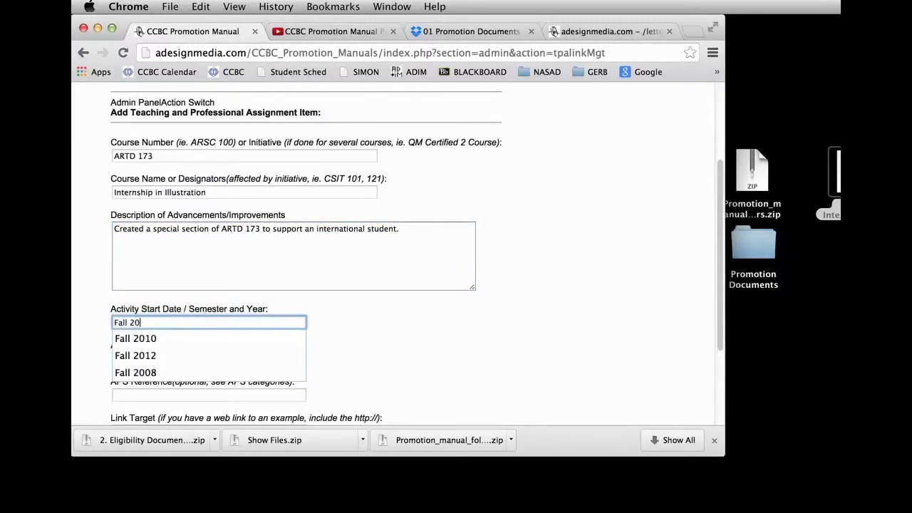
{"action": "type", "text": "14"}
{"action": "key", "text": "Tab"}
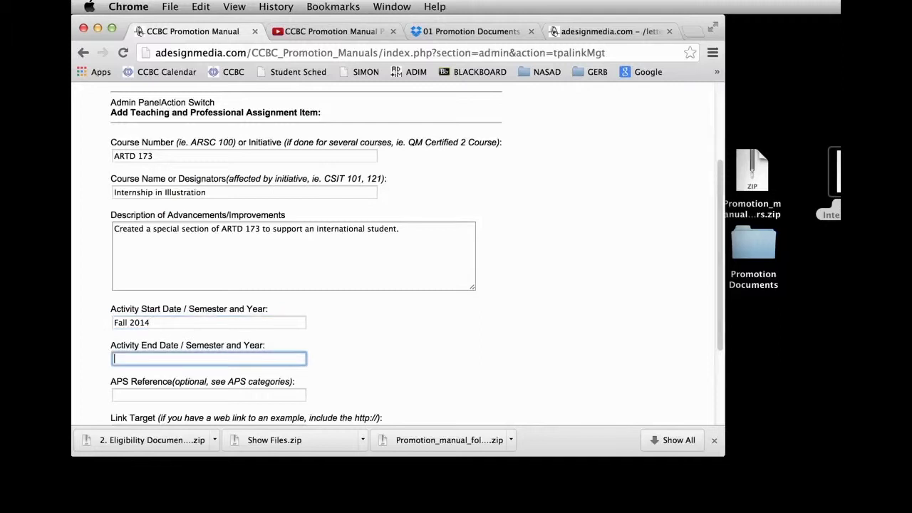
{"action": "type", "text": "Fal"}
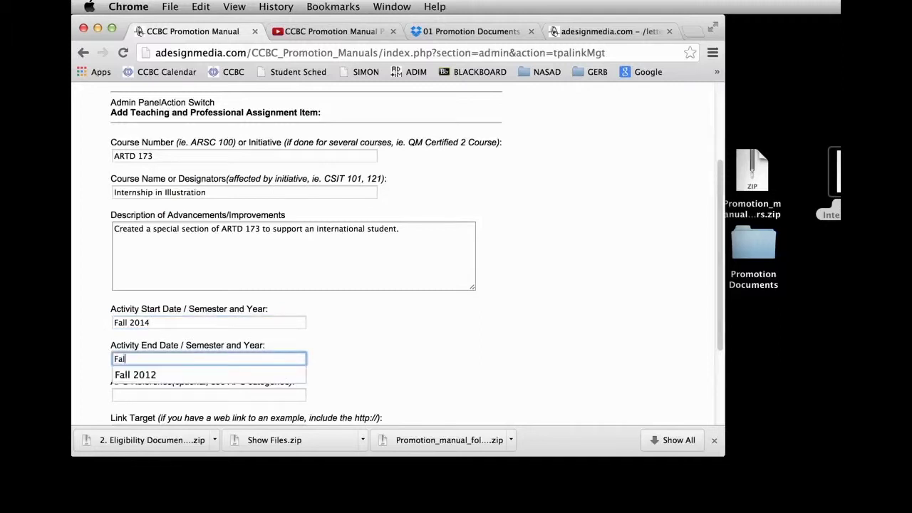
{"action": "type", "text": "l 2014"}
{"action": "left_click", "coordinate": [365, 356]}
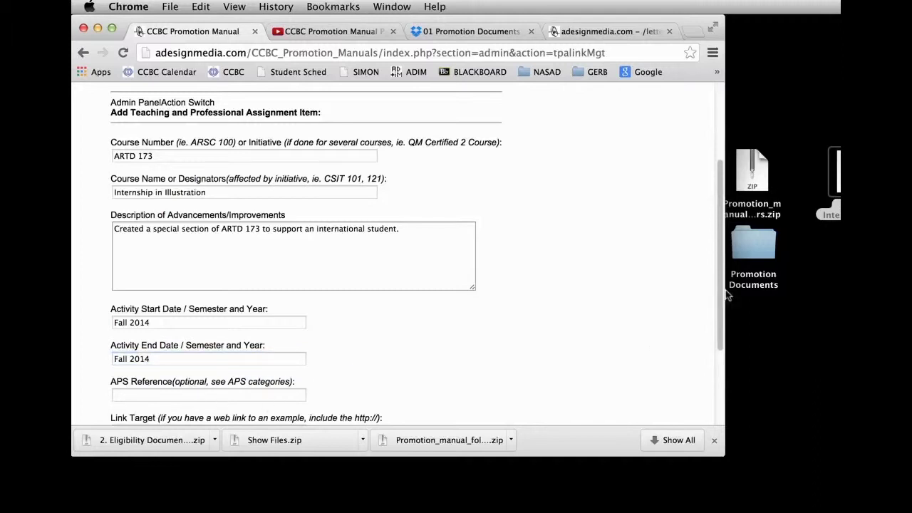
- Switch to Dropbox and upload the internship letter PDF from the desktop into the folder "4. Teaching and Professional Assignment"
{"action": "left_click_drag", "start_coordinate": [718, 308], "coordinate": [717, 380]}
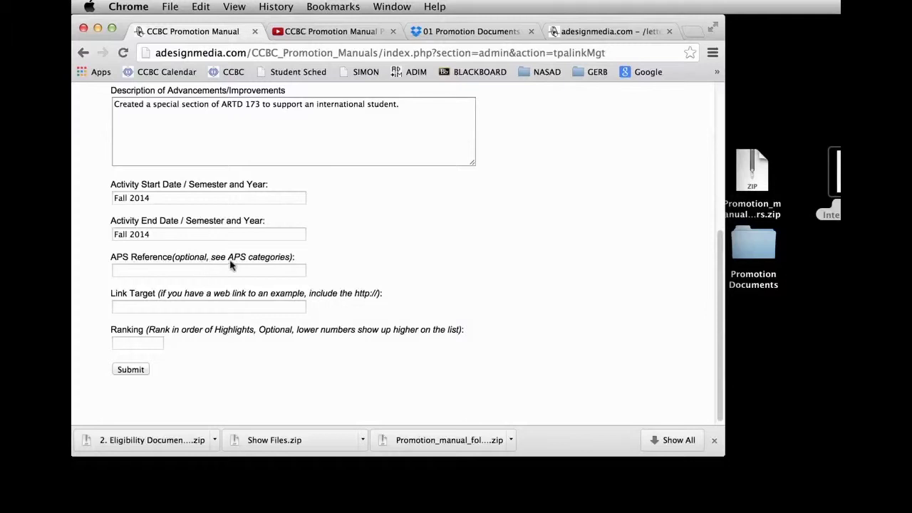
{"action": "left_click", "coordinate": [122, 305]}
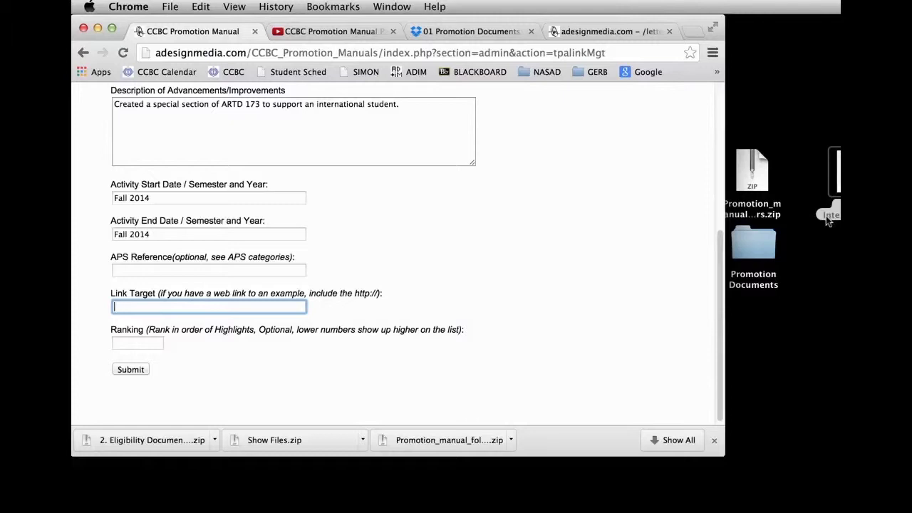
{"action": "left_click_drag", "start_coordinate": [829, 221], "coordinate": [779, 146]}
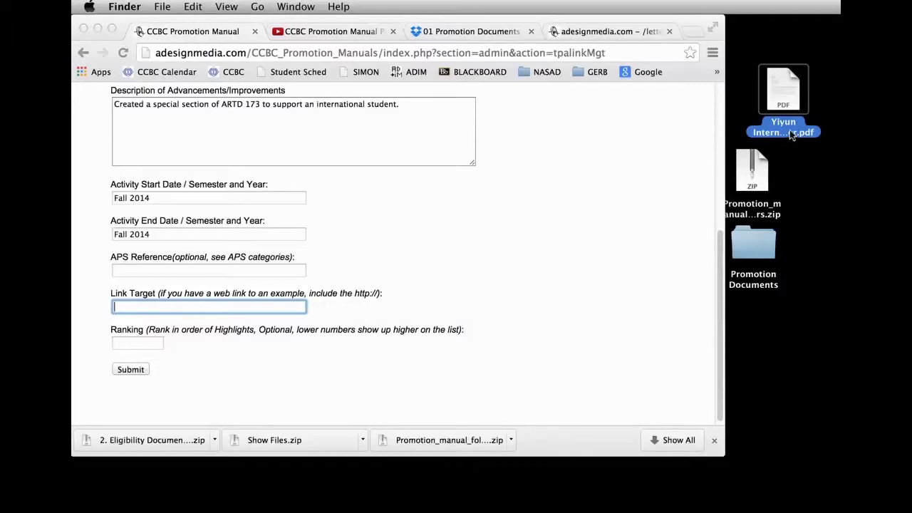
{"action": "left_click", "coordinate": [488, 34]}
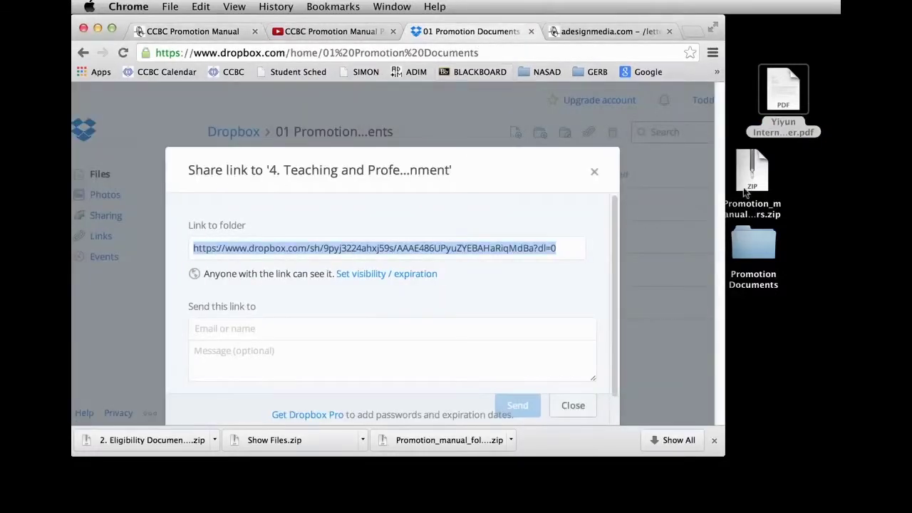
{"action": "left_click", "coordinate": [596, 175]}
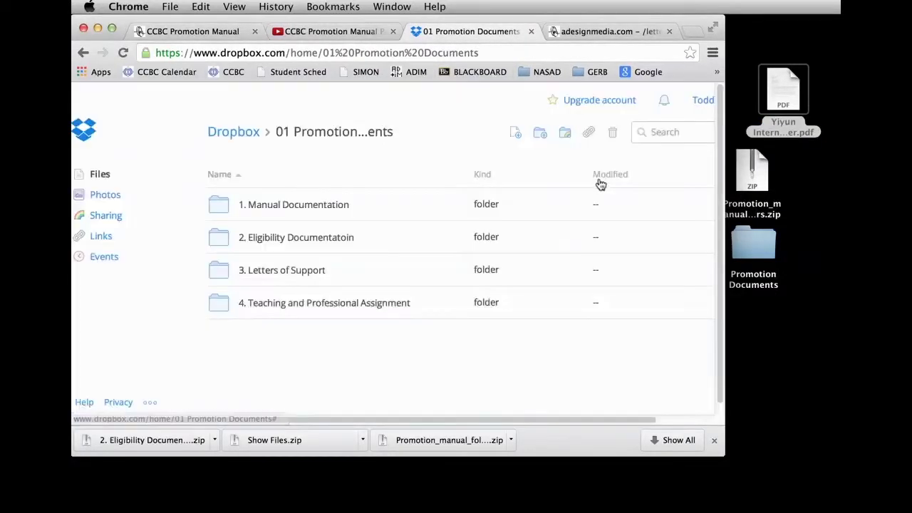
{"action": "left_click", "coordinate": [294, 307]}
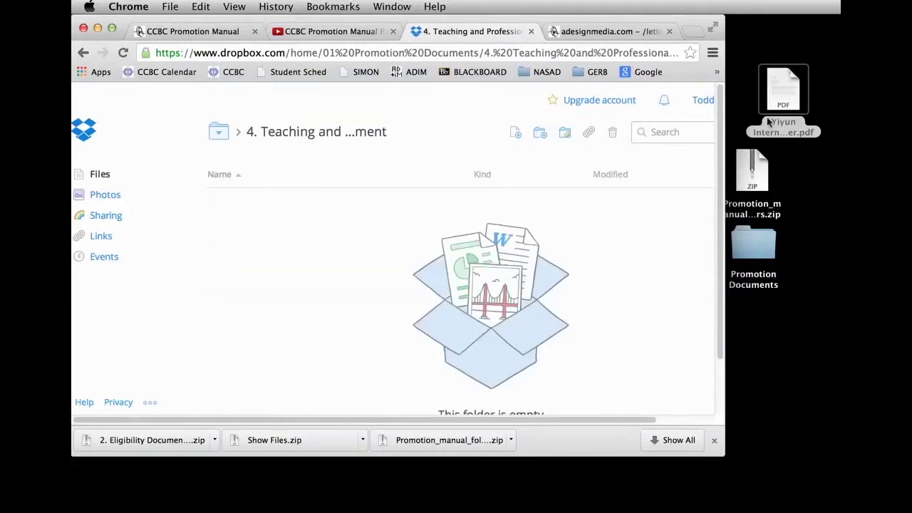
{"action": "left_click_drag", "start_coordinate": [769, 122], "coordinate": [366, 265]}
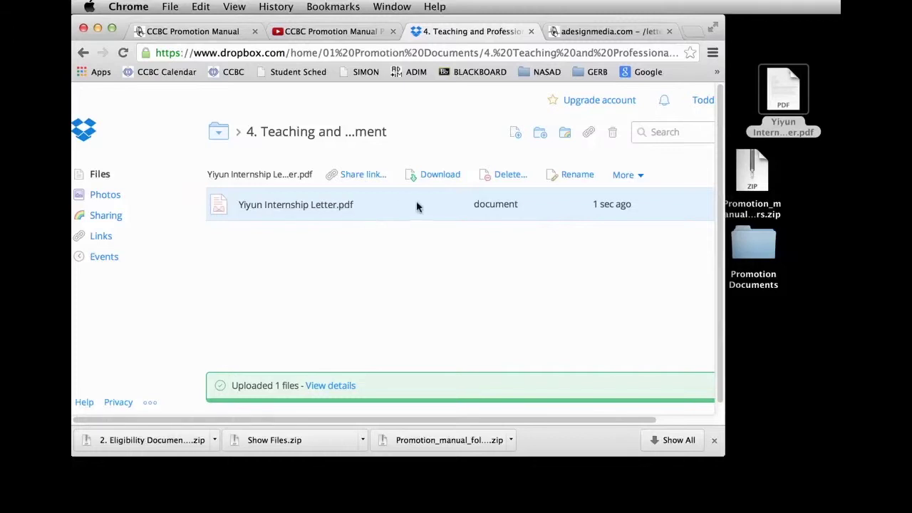
- Copy the share link of the uploaded internship letter and paste it as the new item's Link Target in the promotion manual form
{"action": "left_click", "coordinate": [368, 177]}
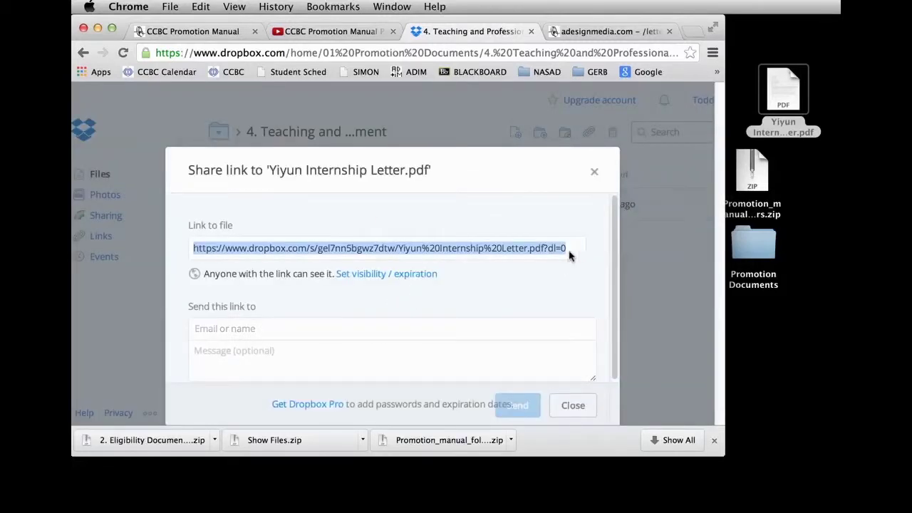
{"action": "left_click", "coordinate": [574, 248]}
{"action": "left_click_drag", "start_coordinate": [573, 247], "coordinate": [248, 235]}
{"action": "left_click", "coordinate": [192, 31]}
{"action": "left_click", "coordinate": [147, 305]}
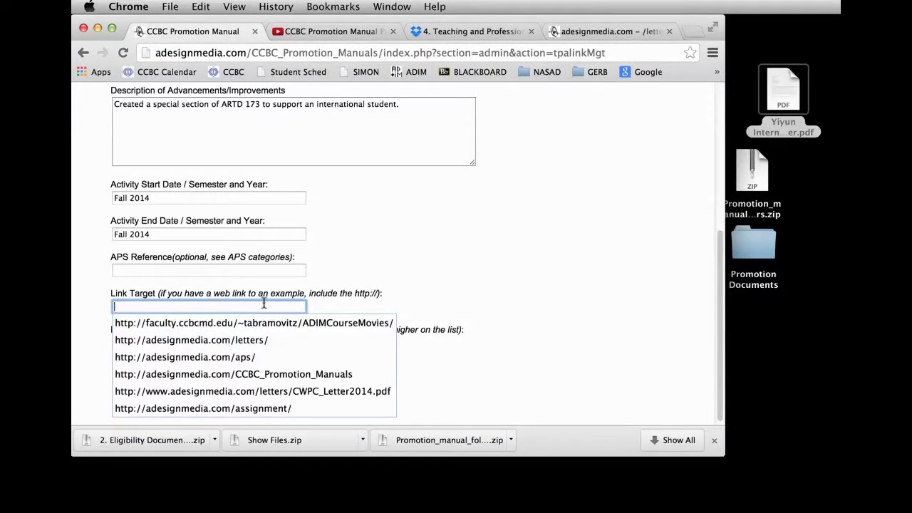
{"action": "key", "text": "super+v"}
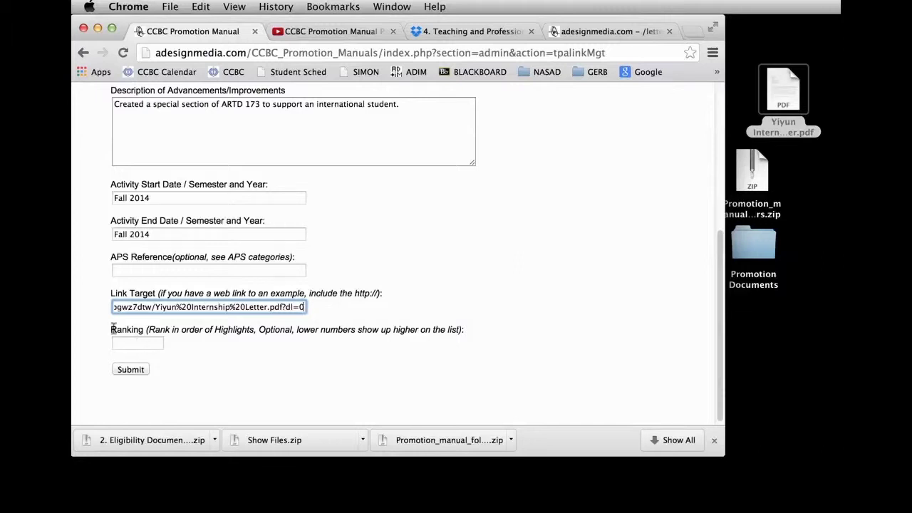
- Submit the new ARTD 173 item and check its Dropbox link from the item list
{"action": "left_click", "coordinate": [139, 371]}
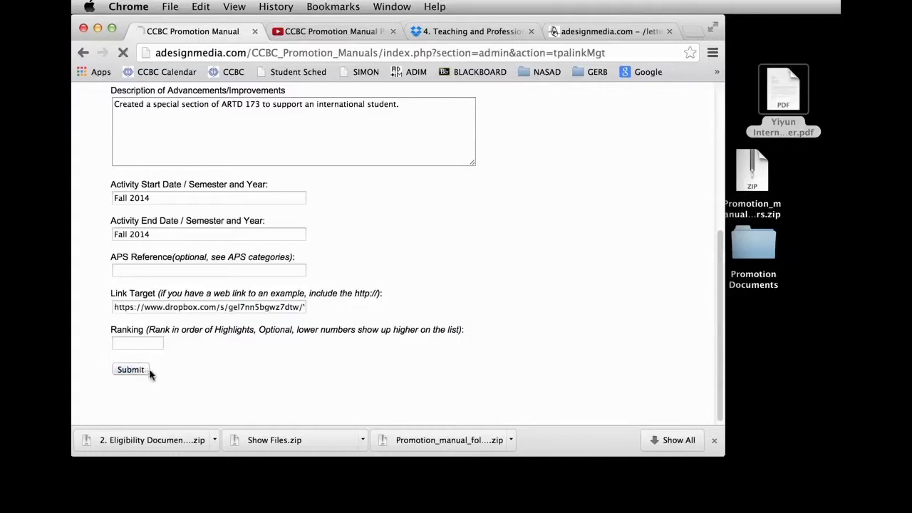
{"action": "left_click_drag", "start_coordinate": [718, 147], "coordinate": [585, 422]}
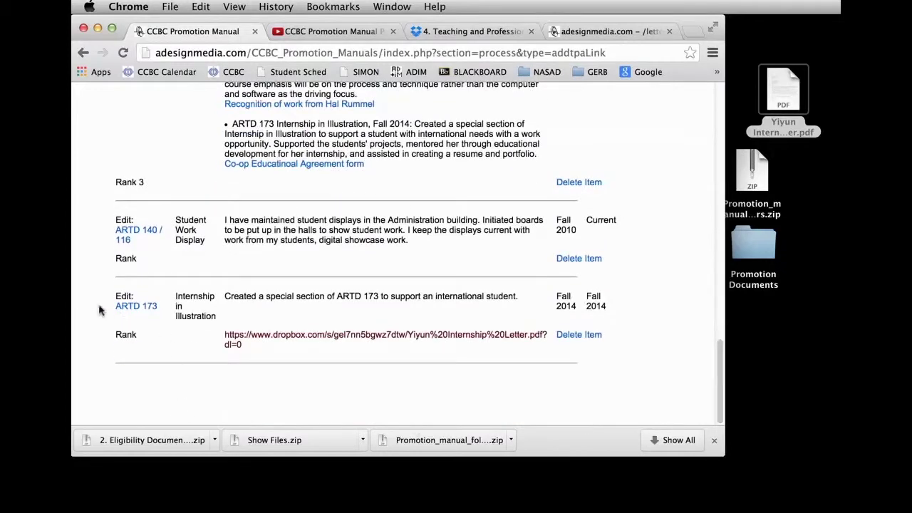
{"action": "left_click", "coordinate": [397, 339]}
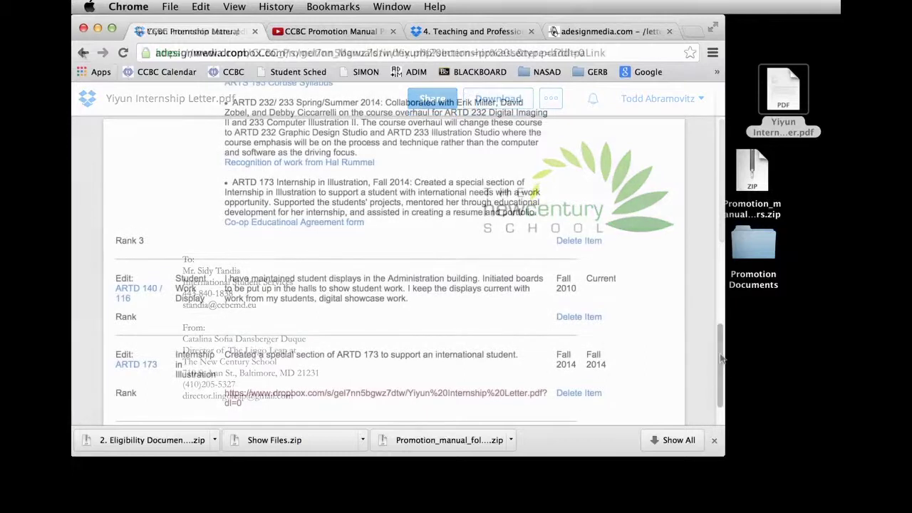
{"action": "left_click_drag", "start_coordinate": [721, 361], "coordinate": [715, 388]}
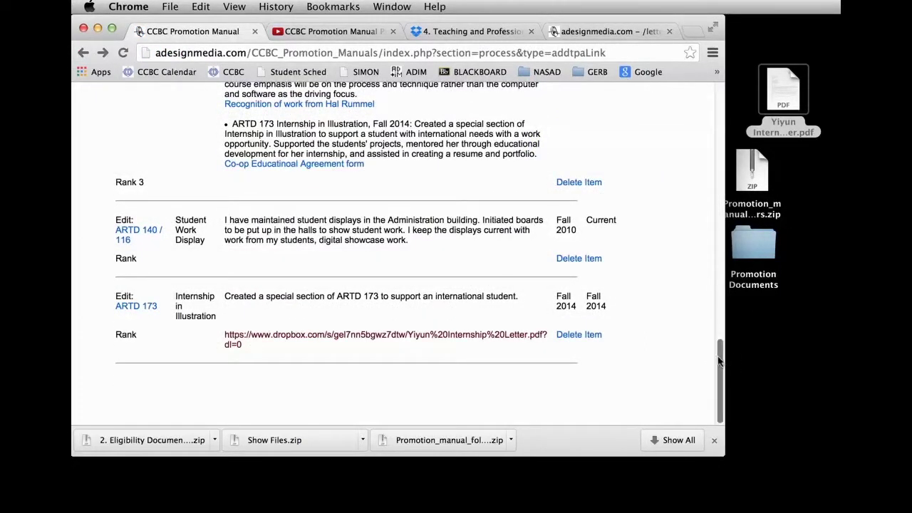
- Open the manual for editing and check the new ARTD 173 entry under Innovation in Teaching and Learning
{"action": "left_click_drag", "start_coordinate": [720, 361], "coordinate": [705, 113]}
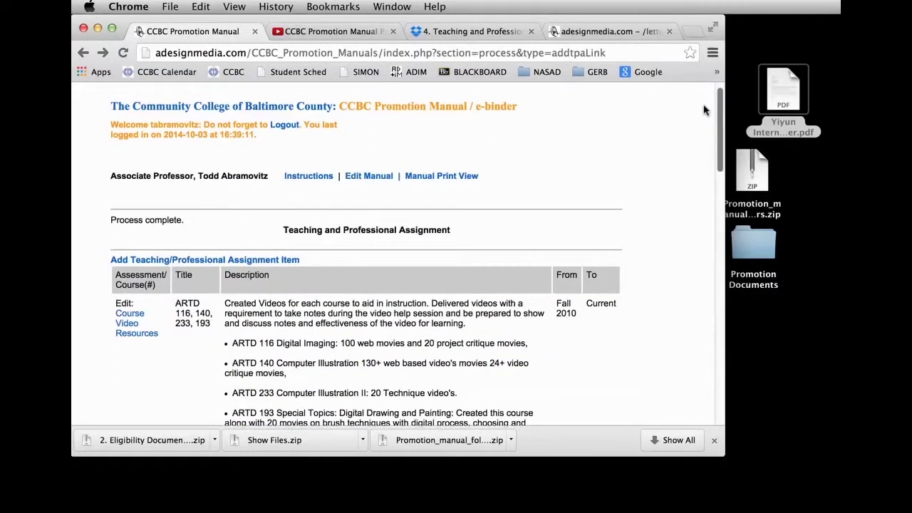
{"action": "left_click", "coordinate": [363, 178]}
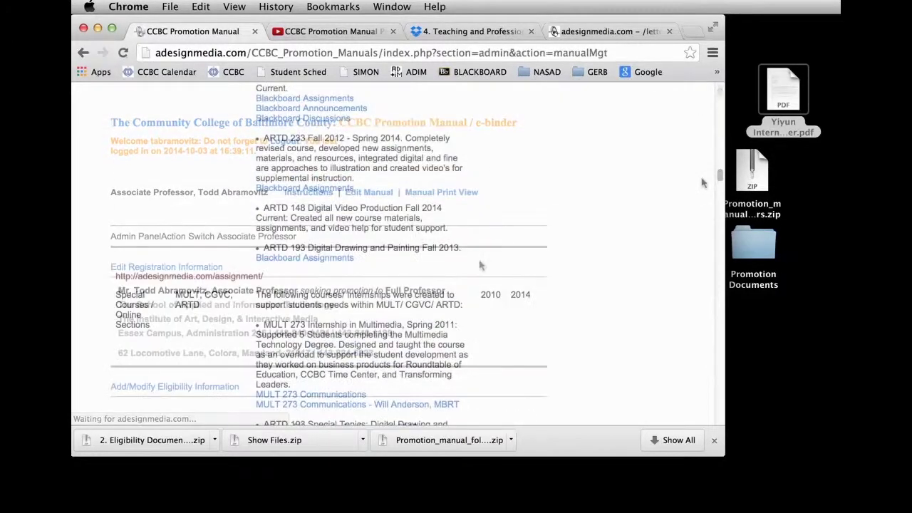
{"action": "scroll", "coordinate": [701, 178], "scroll_direction": "up", "scroll_amount": 10}
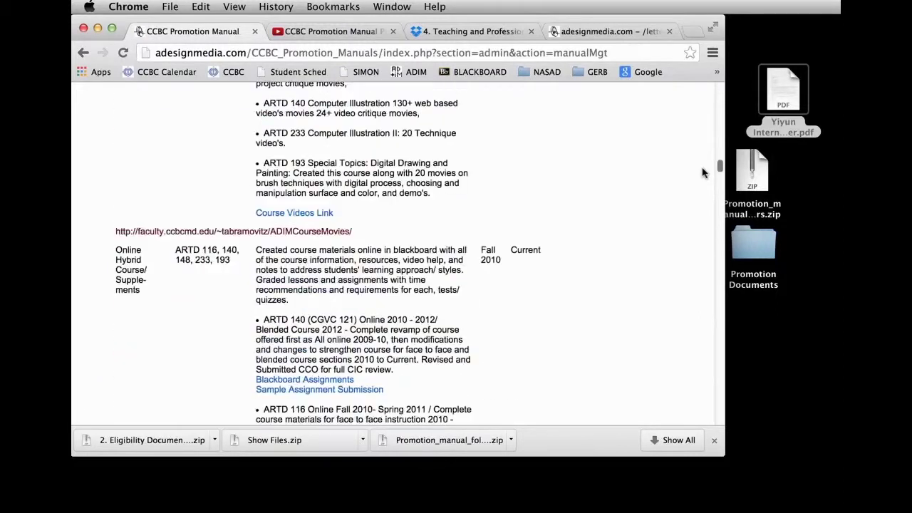
{"action": "scroll", "coordinate": [702, 172], "scroll_direction": "up", "scroll_amount": 2}
{"action": "scroll", "coordinate": [701, 173], "scroll_direction": "up", "scroll_amount": 12}
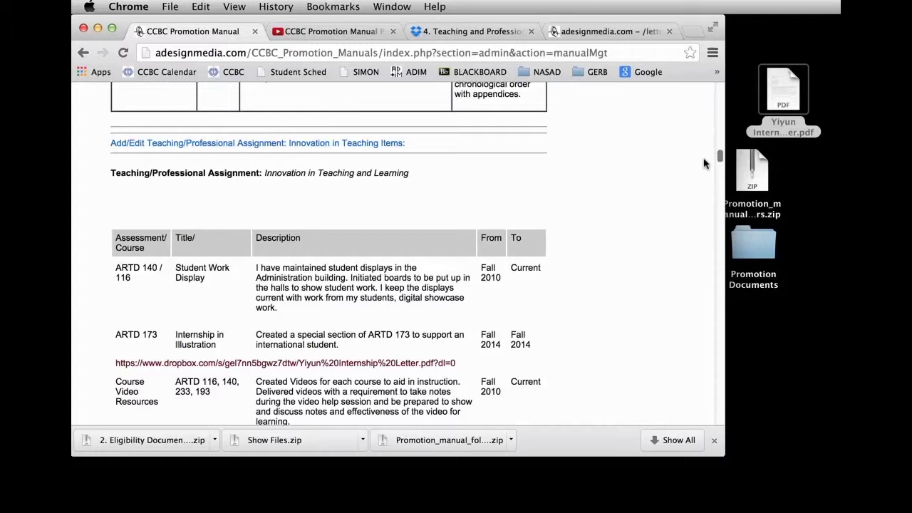
{"action": "scroll", "coordinate": [703, 165], "scroll_direction": "down", "scroll_amount": 4}
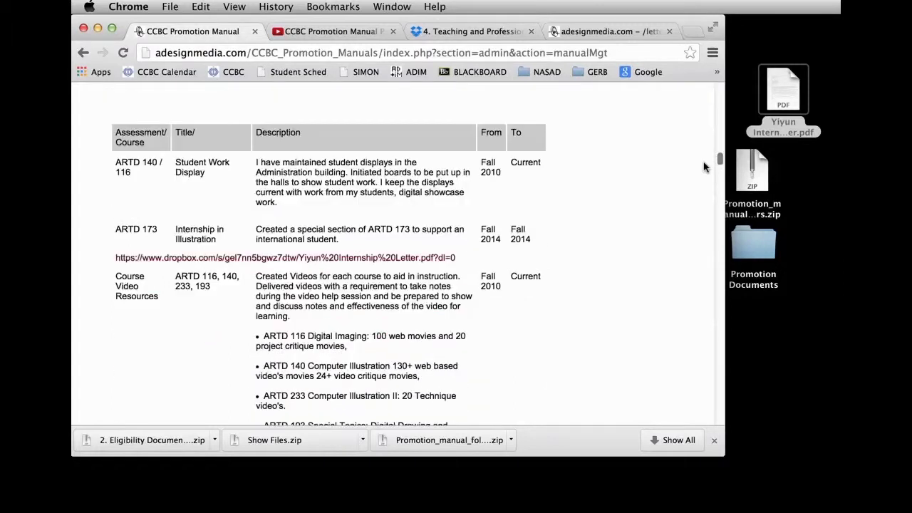
{"action": "scroll", "coordinate": [703, 165], "scroll_direction": "up", "scroll_amount": 2}
{"action": "scroll", "coordinate": [704, 166], "scroll_direction": "down", "scroll_amount": 2}
{"action": "scroll", "coordinate": [703, 165], "scroll_direction": "down", "scroll_amount": 5}
{"action": "left_click_drag", "start_coordinate": [247, 137], "coordinate": [309, 135]}
{"action": "left_click", "coordinate": [614, 208]}
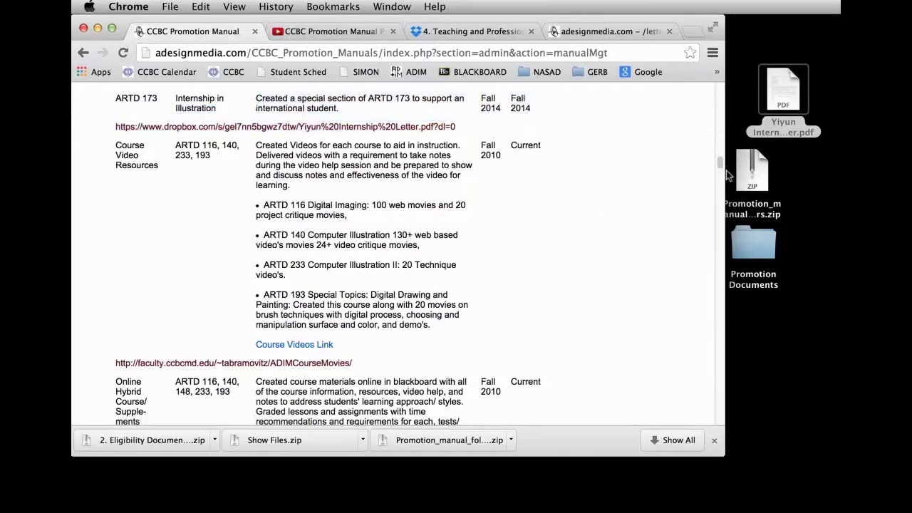
- Examine the entries and their links under Other Assessments/Special Projects
{"action": "scroll", "coordinate": [721, 165], "scroll_direction": "up", "scroll_amount": 7}
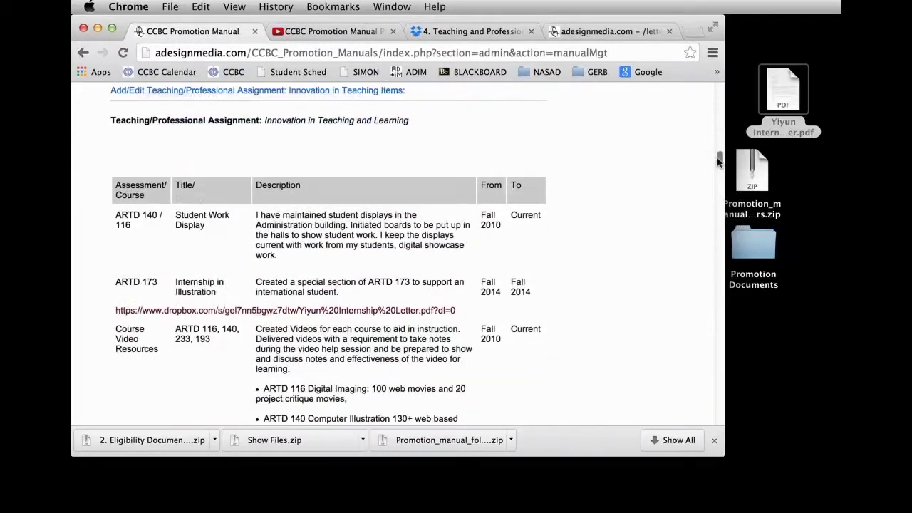
{"action": "left_click_drag", "start_coordinate": [719, 161], "coordinate": [723, 206]}
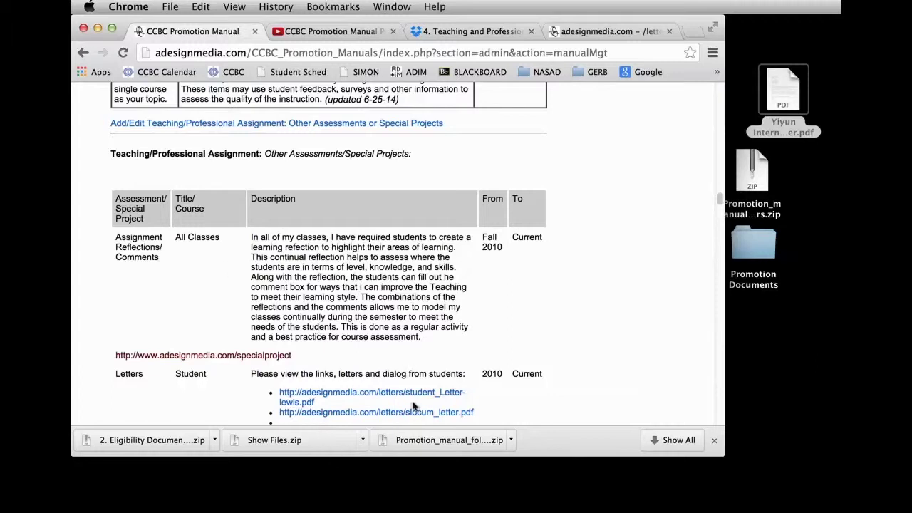
{"action": "mouse_move", "coordinate": [720, 203]}
{"action": "left_mouse_down"}
{"action": "mouse_move", "coordinate": [722, 211]}
{"action": "mouse_move", "coordinate": [721, 203]}
{"action": "left_mouse_up"}
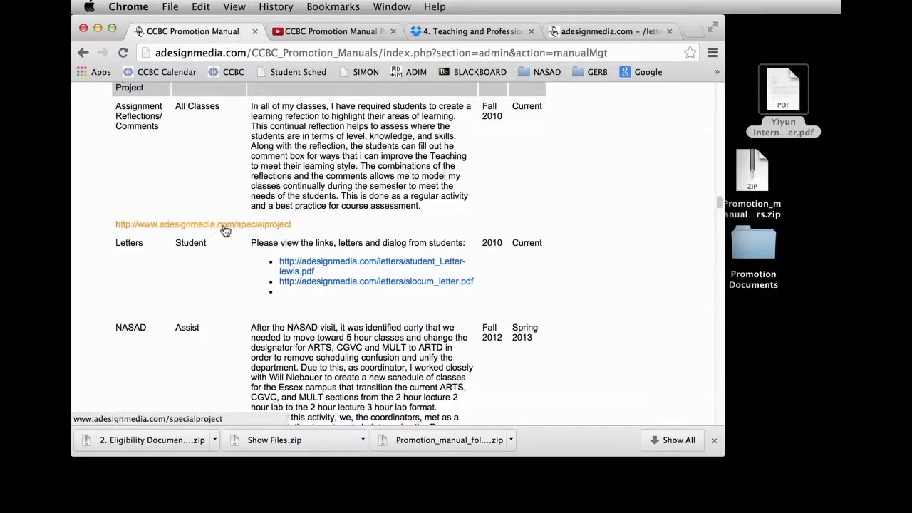
- Open the Online Hybrid Course/Supplements item from the Innovation in Teaching items for editing and enlarge its description box
{"action": "left_click_drag", "start_coordinate": [721, 205], "coordinate": [710, 161]}
{"action": "left_click", "coordinate": [376, 173]}
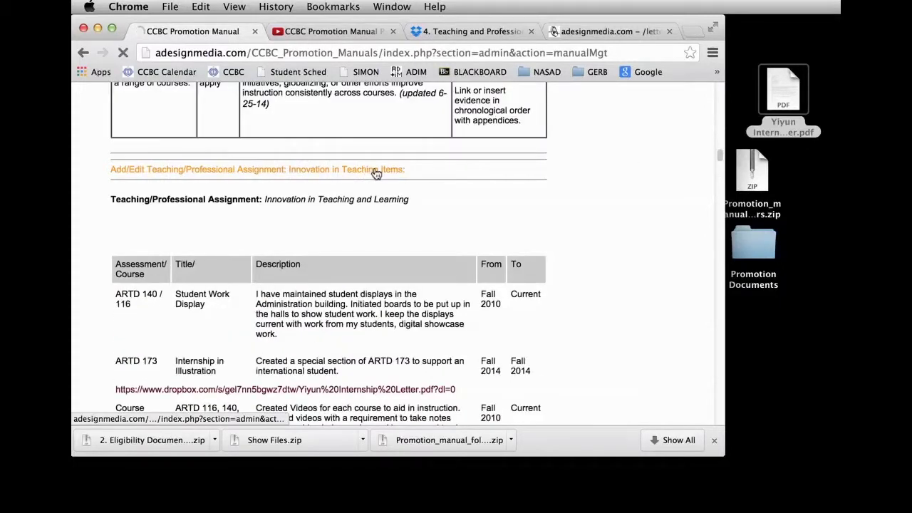
{"action": "left_click_drag", "start_coordinate": [718, 146], "coordinate": [677, 247]}
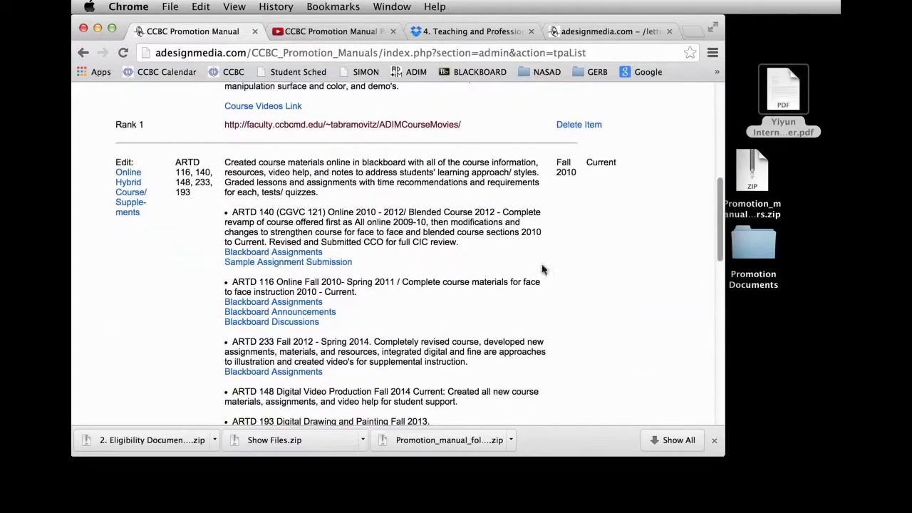
{"action": "left_click", "coordinate": [122, 198]}
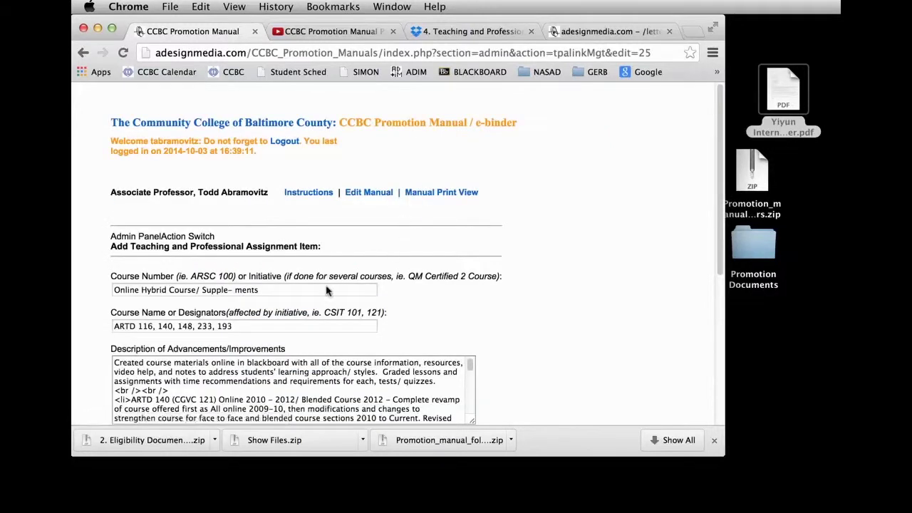
{"action": "scroll", "coordinate": [719, 254], "scroll_direction": "down", "scroll_amount": 5}
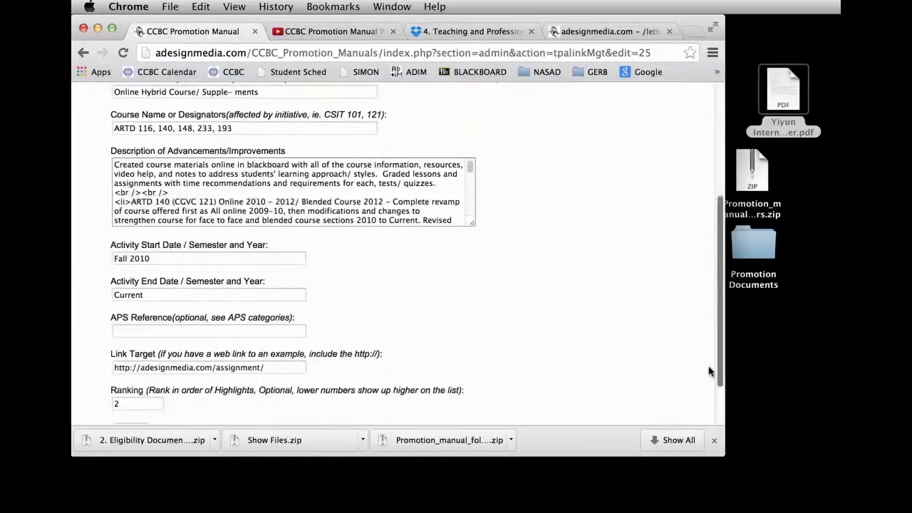
{"action": "left_click_drag", "start_coordinate": [471, 230], "coordinate": [638, 417]}
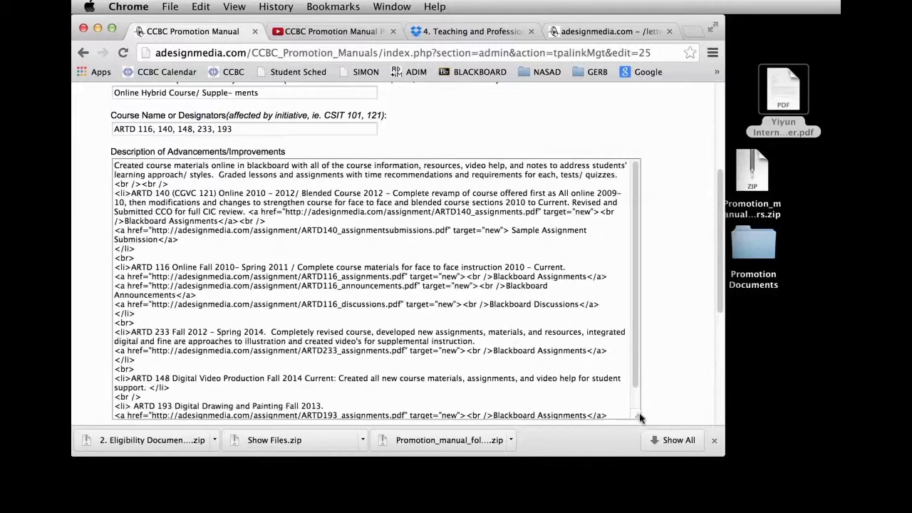
- Examine the HTML link code for the ARTD 140 Sample Assignment Submission in the description, highlighting its opening tag, address and link text
{"action": "left_click", "coordinate": [115, 230]}
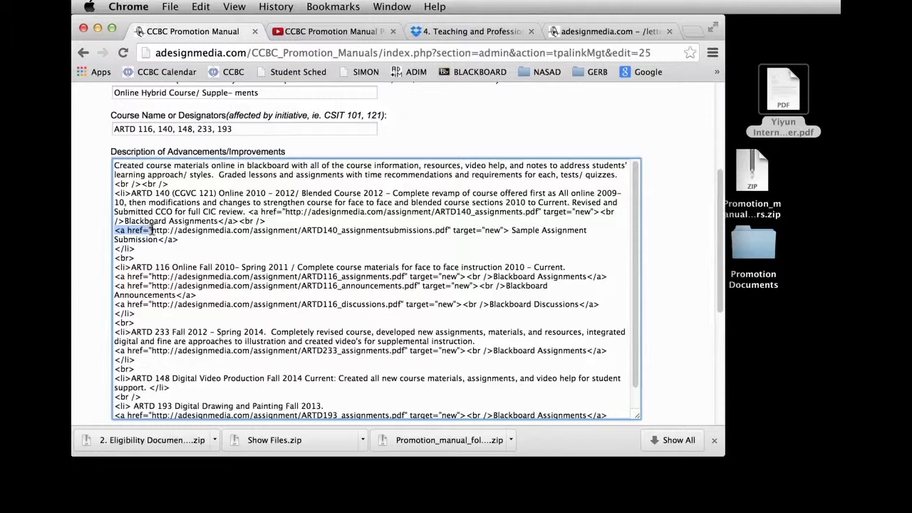
{"action": "left_click_drag", "start_coordinate": [152, 230], "coordinate": [494, 230]}
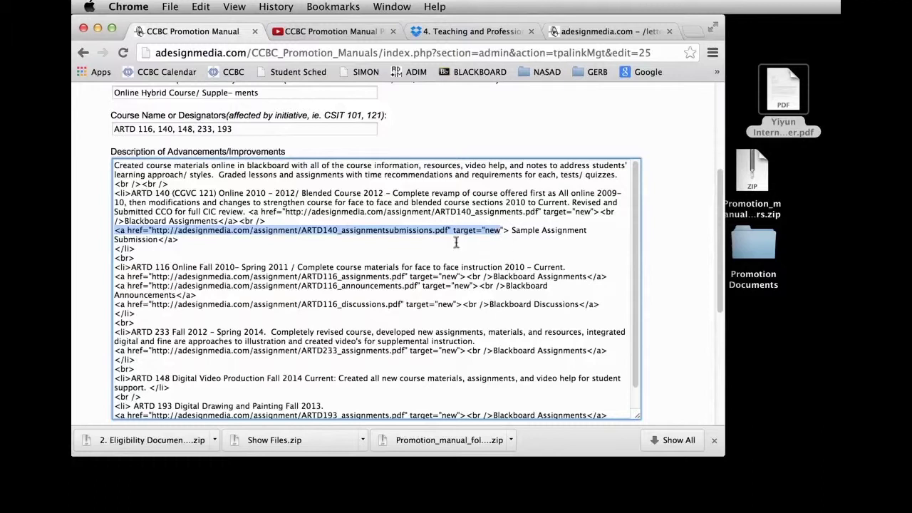
{"action": "left_click", "coordinate": [475, 250]}
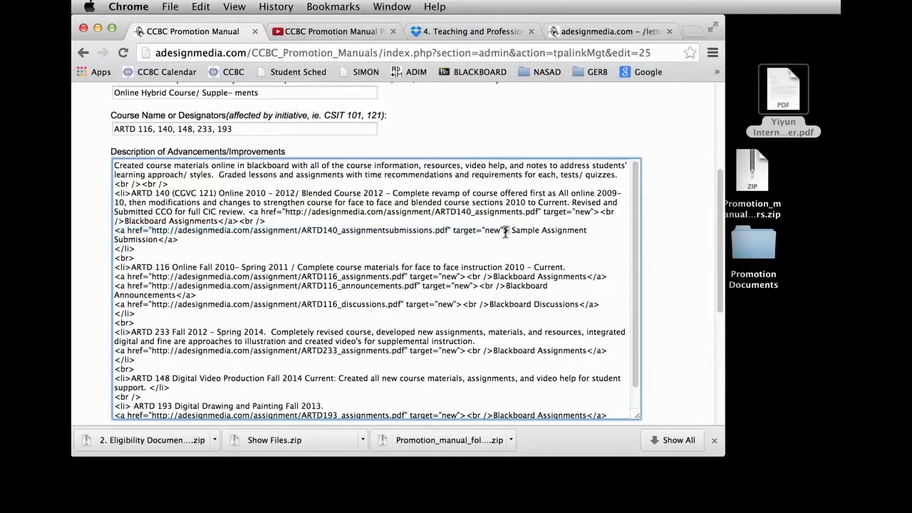
{"action": "left_click_drag", "start_coordinate": [510, 229], "coordinate": [168, 242]}
{"action": "triple_click", "coordinate": [140, 230]}
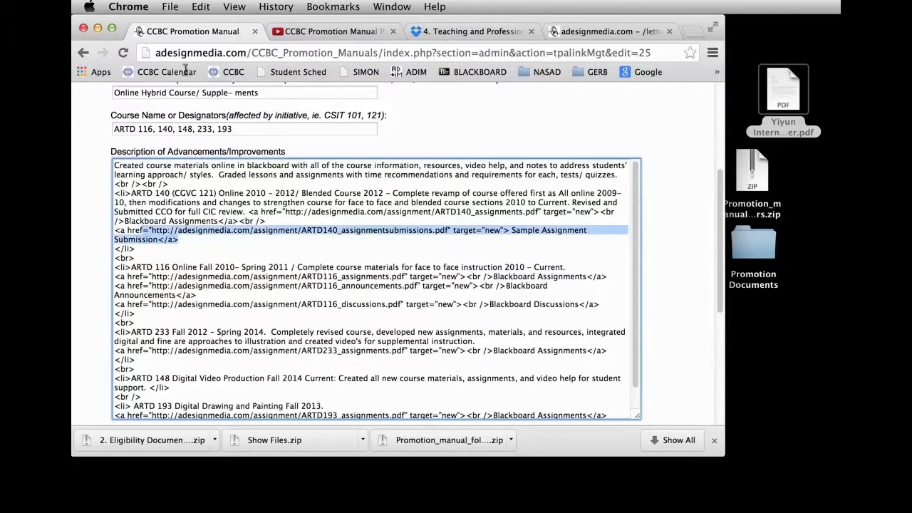
- Go back to the Teaching and Professional Assignment item list without saving and review its entries and embedded links
{"action": "right_click", "coordinate": [81, 57]}
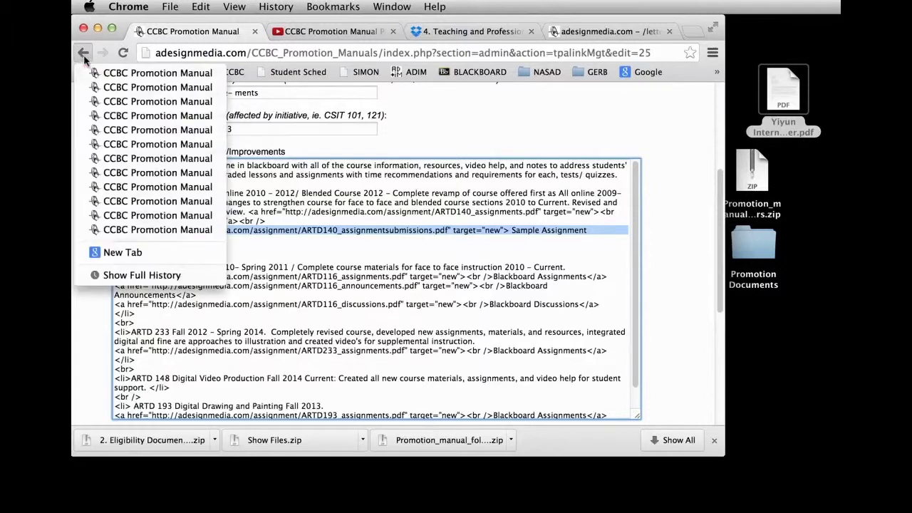
{"action": "left_click", "coordinate": [83, 56]}
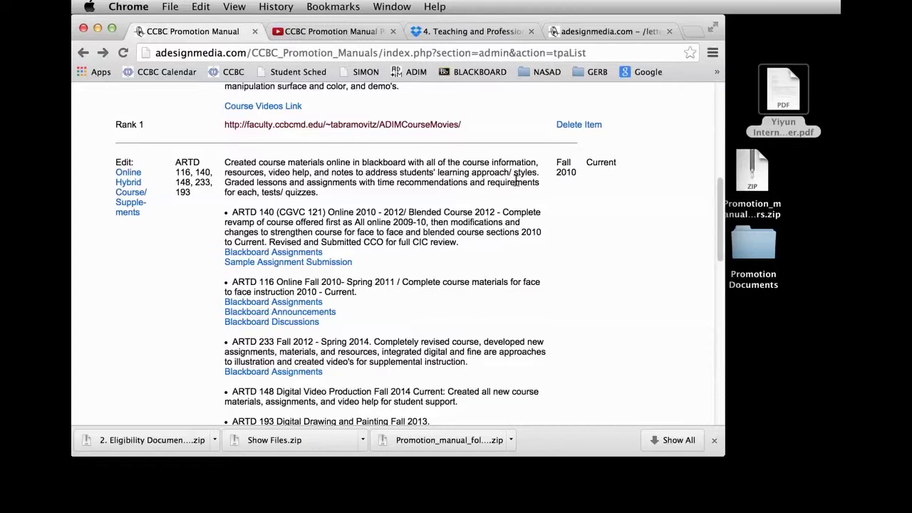
{"action": "scroll", "coordinate": [497, 250], "scroll_direction": "up", "scroll_amount": 3}
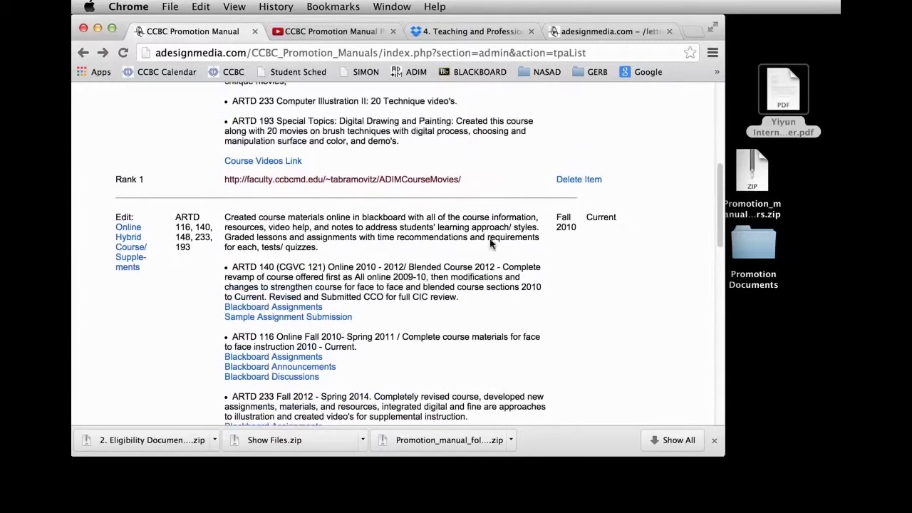
{"action": "scroll", "coordinate": [493, 244], "scroll_direction": "down", "scroll_amount": 5}
{"action": "scroll", "coordinate": [491, 242], "scroll_direction": "down", "scroll_amount": 10}
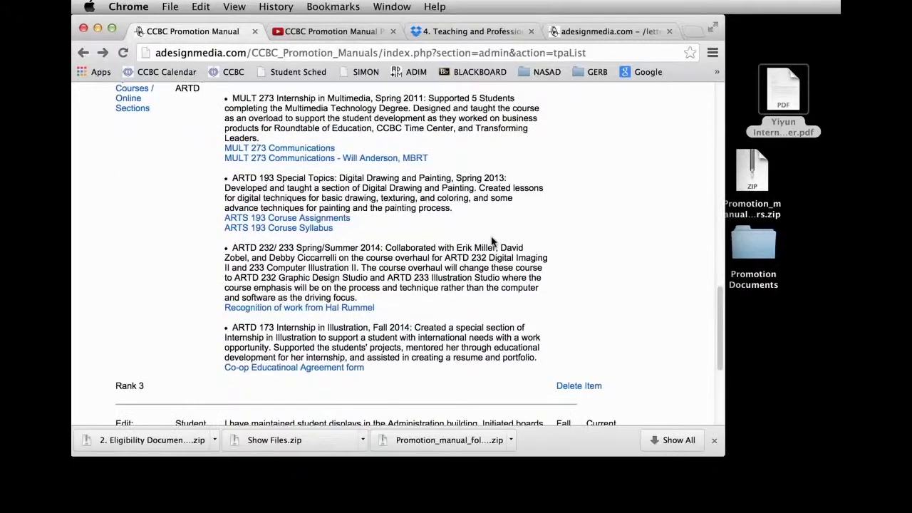
{"action": "scroll", "coordinate": [491, 228], "scroll_direction": "up", "scroll_amount": 10}
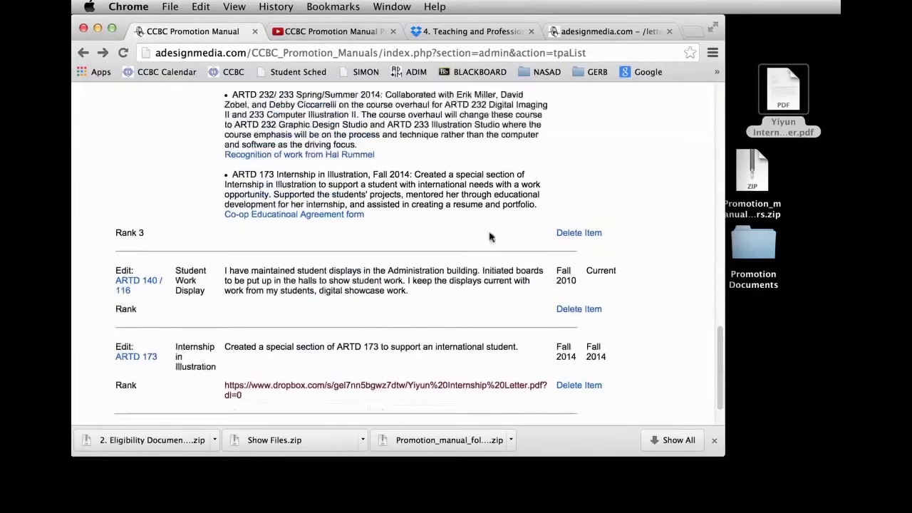
{"action": "scroll", "coordinate": [507, 170], "scroll_direction": "up", "scroll_amount": 10}
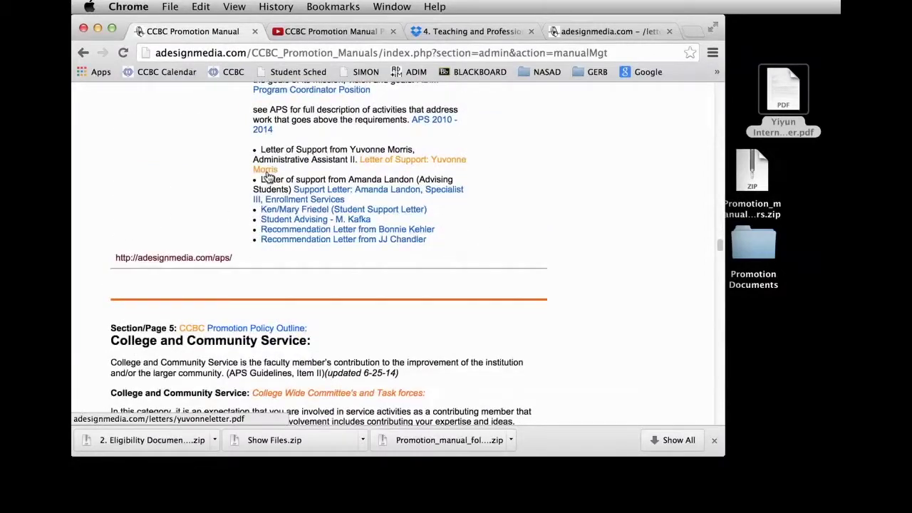
- Review the manual's College and Community Service, Scholarship/Professional Growth and Other Performance Factors sections
{"action": "scroll", "coordinate": [267, 176], "scroll_direction": "down", "scroll_amount": 5}
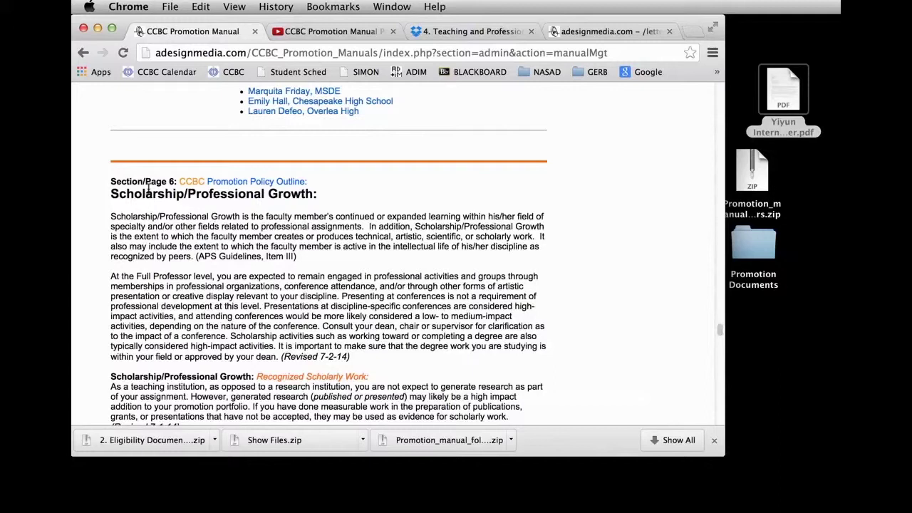
{"action": "left_click_drag", "start_coordinate": [542, 85], "coordinate": [271, 196]}
{"action": "left_click", "coordinate": [231, 206]}
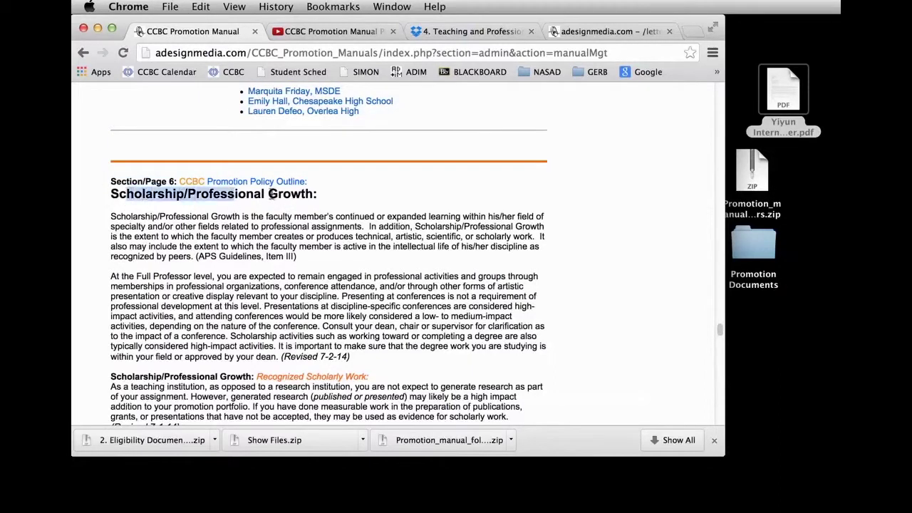
{"action": "left_click", "coordinate": [354, 192]}
{"action": "left_click_drag", "start_coordinate": [720, 328], "coordinate": [719, 424]}
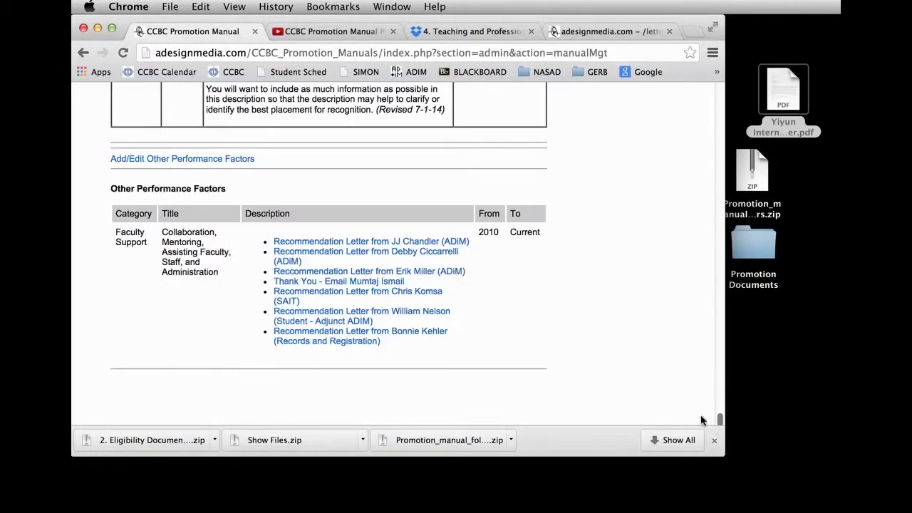
{"action": "scroll", "coordinate": [257, 244], "scroll_direction": "up", "scroll_amount": 3}
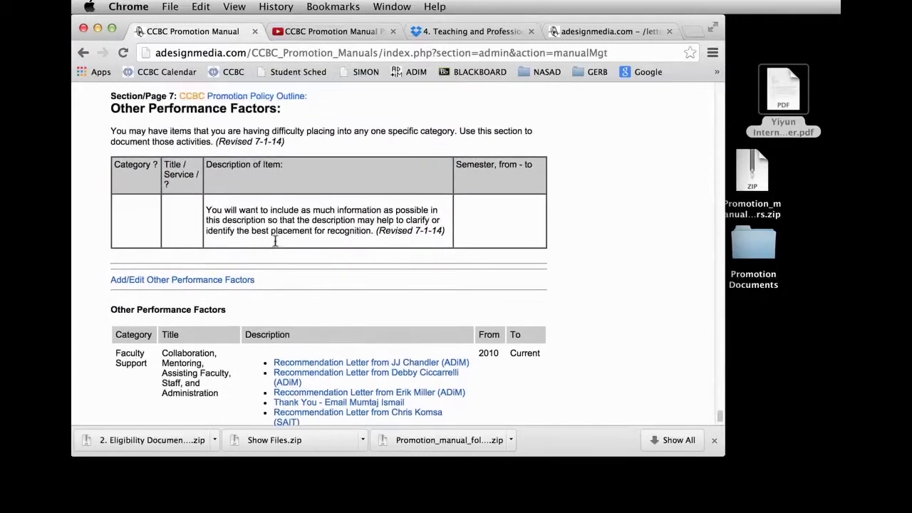
{"action": "scroll", "coordinate": [301, 270], "scroll_direction": "down", "scroll_amount": 3}
{"action": "scroll", "coordinate": [379, 292], "scroll_direction": "up", "scroll_amount": 5}
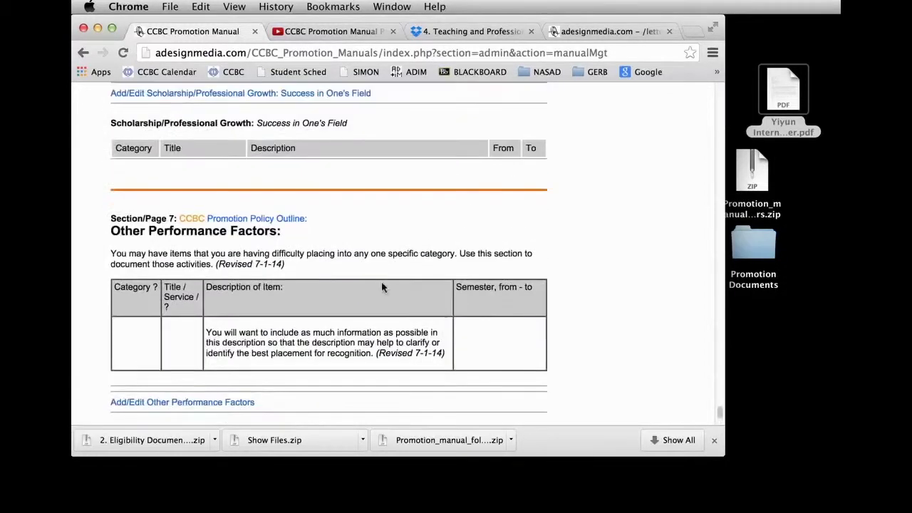
{"action": "scroll", "coordinate": [375, 292], "scroll_direction": "down", "scroll_amount": 3}
{"action": "scroll", "coordinate": [368, 294], "scroll_direction": "down", "scroll_amount": 3}
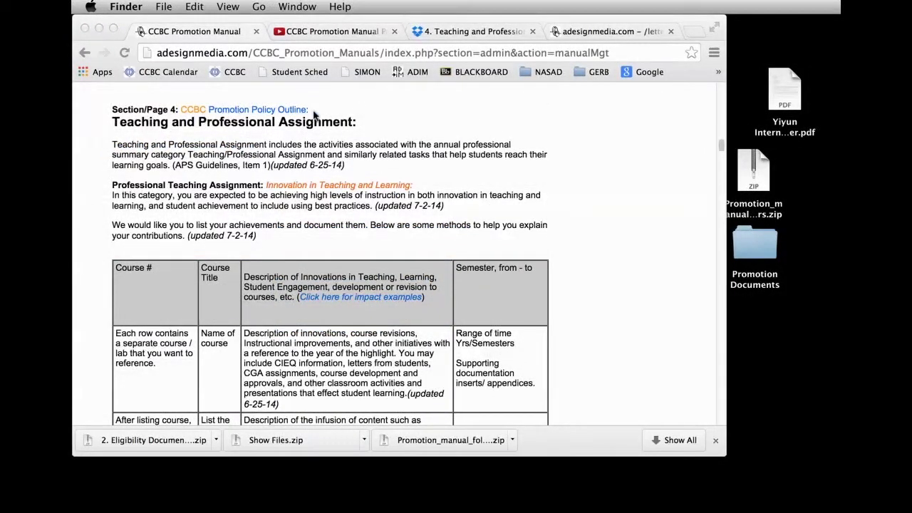
- Compare the Teaching and Professional Assignment, Scholarship/Professional Growth and External Groups/Organizations sections of the manual
{"action": "left_click", "coordinate": [202, 127]}
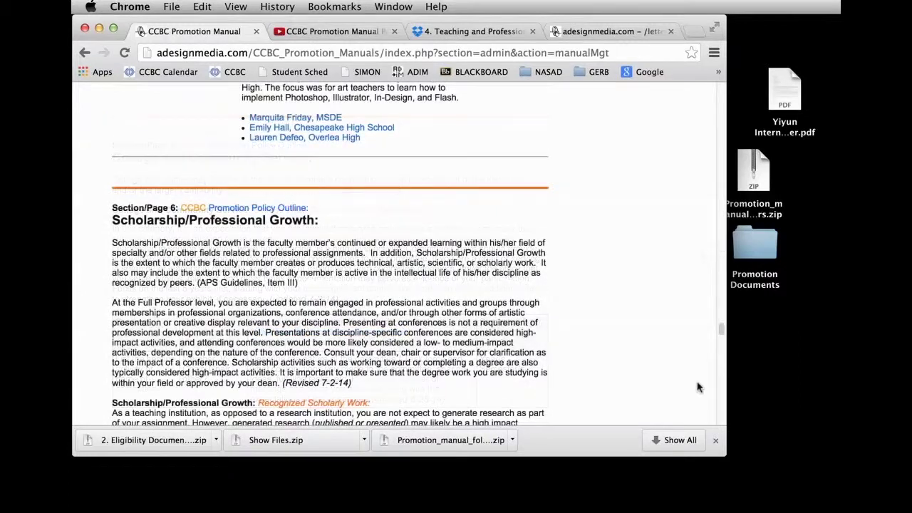
{"action": "scroll", "coordinate": [242, 191], "scroll_direction": "down", "scroll_amount": 2}
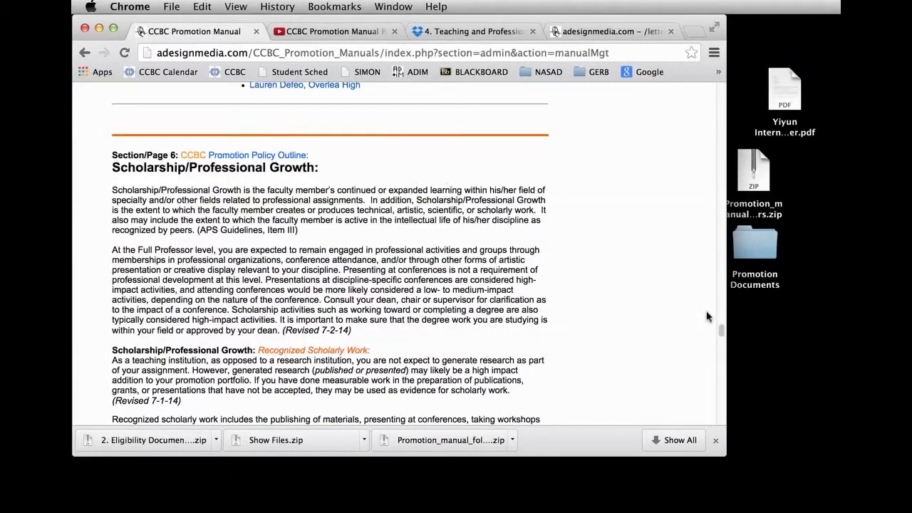
{"action": "mouse_move", "coordinate": [721, 332]}
{"action": "left_mouse_down"}
{"action": "mouse_move", "coordinate": [721, 349]}
{"action": "mouse_move", "coordinate": [724, 331]}
{"action": "left_mouse_up"}
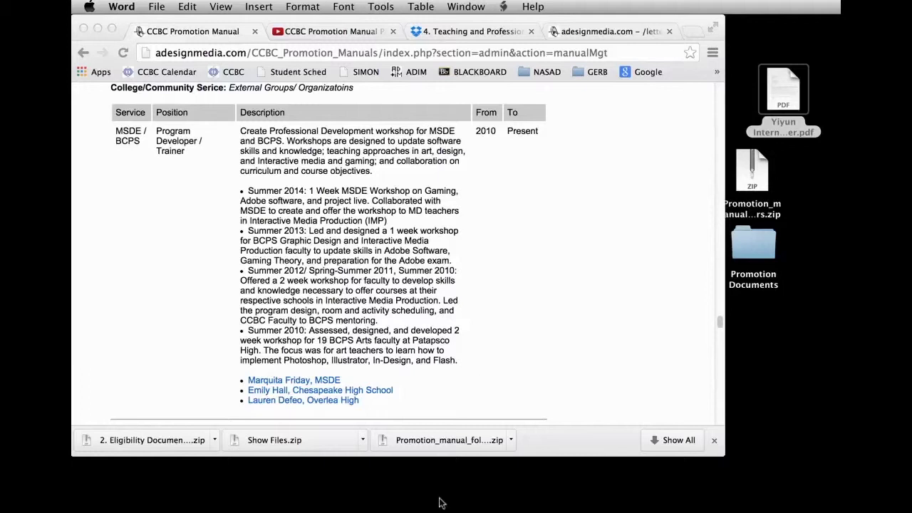
{"action": "left_click_drag", "start_coordinate": [719, 320], "coordinate": [716, 309]}
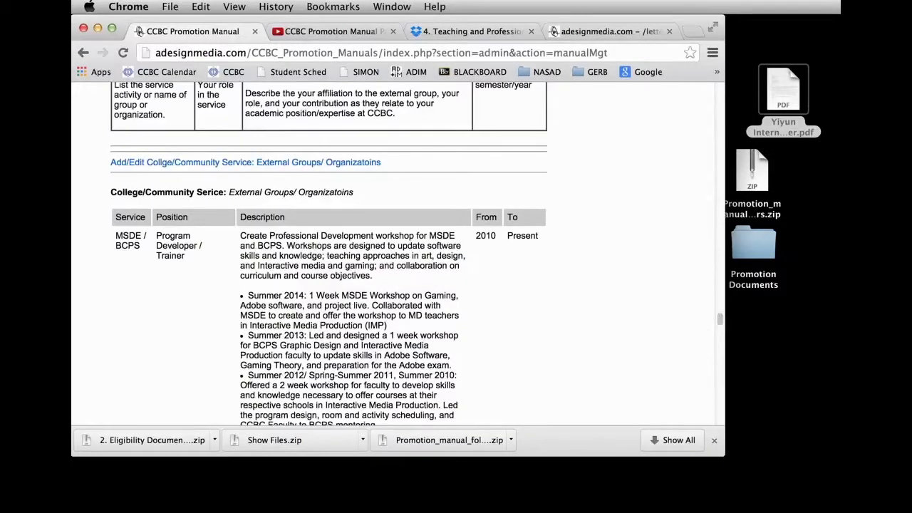